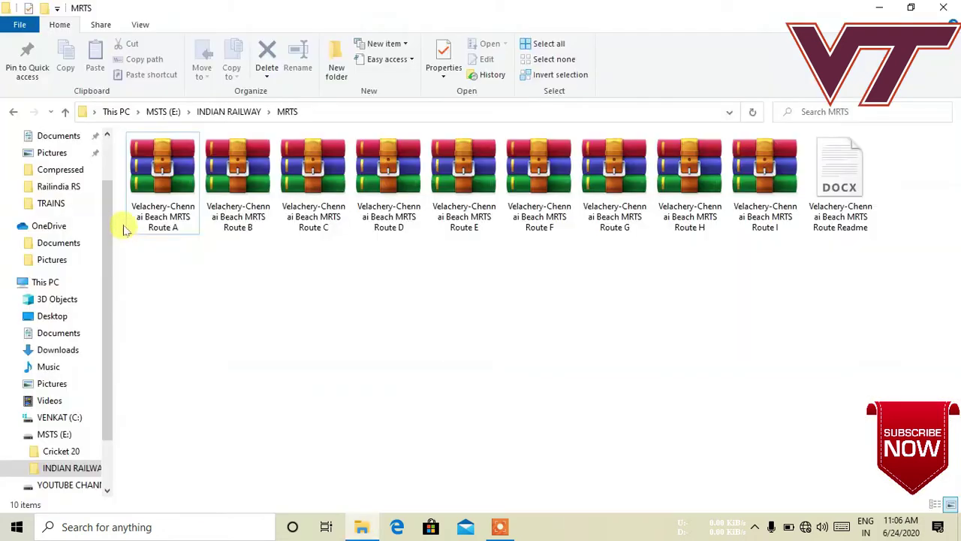
Open the Velachery-Chennai Beach MRTS Route A archive, check the route folder's contents, and leave that folder selected for extraction
drag(140, 255, 752, 217)
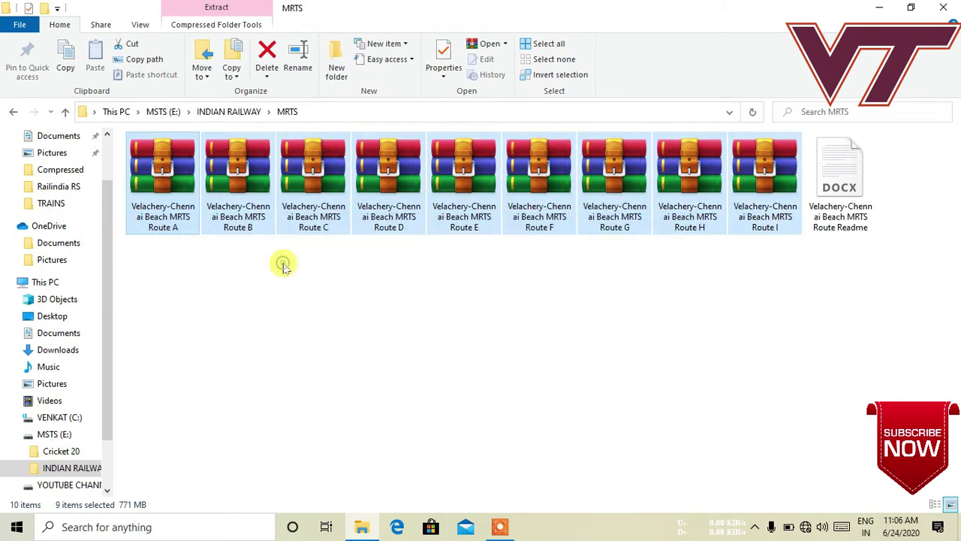
click(174, 200)
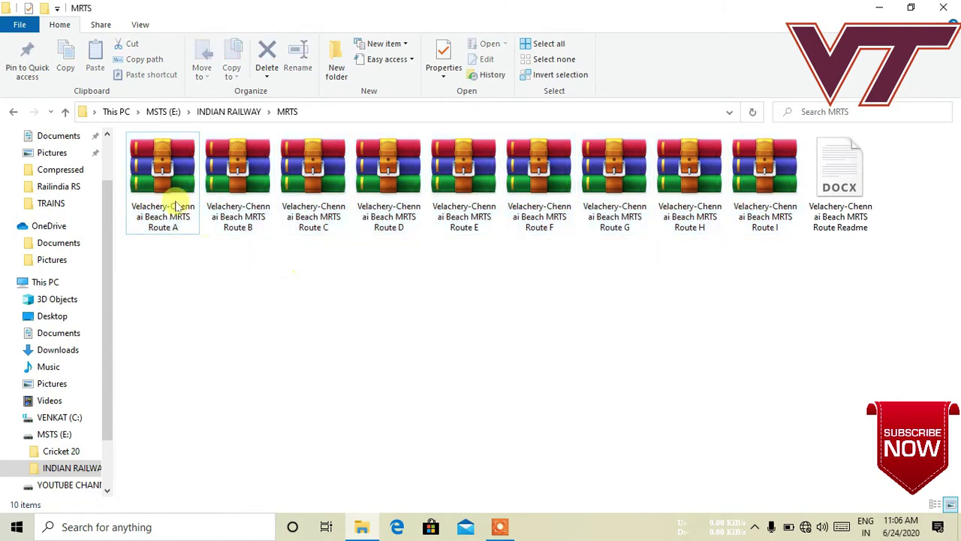
right_click(172, 189)
click(223, 169)
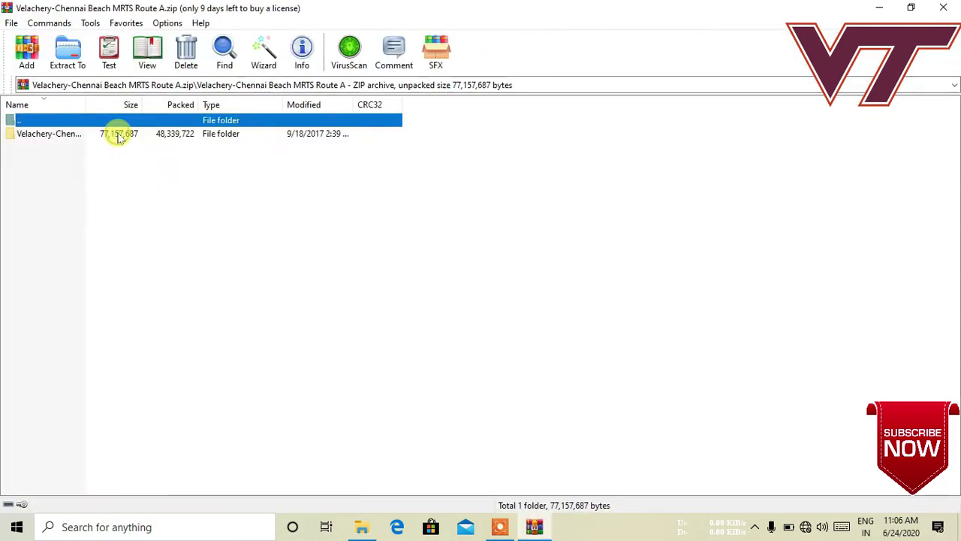
click(118, 135)
double_click(118, 135)
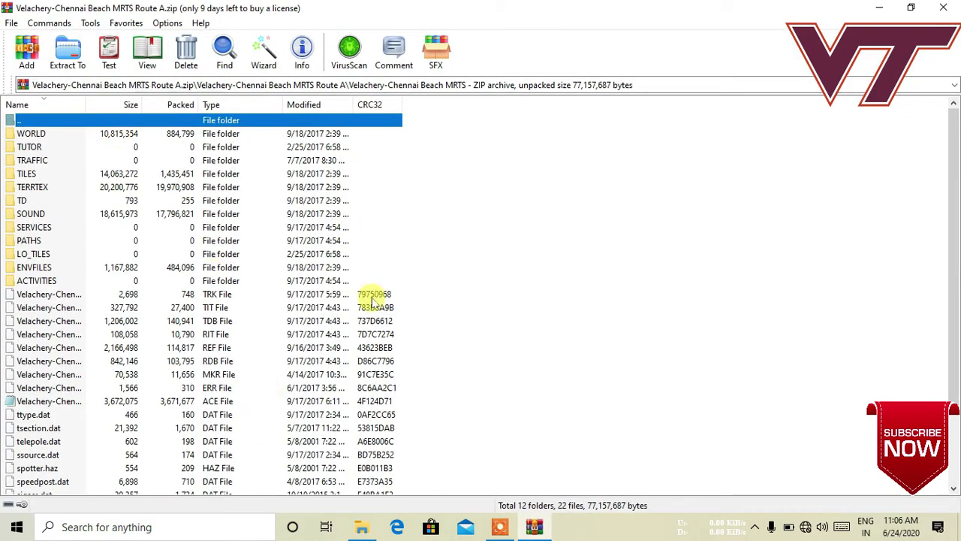
key(BackSpace)
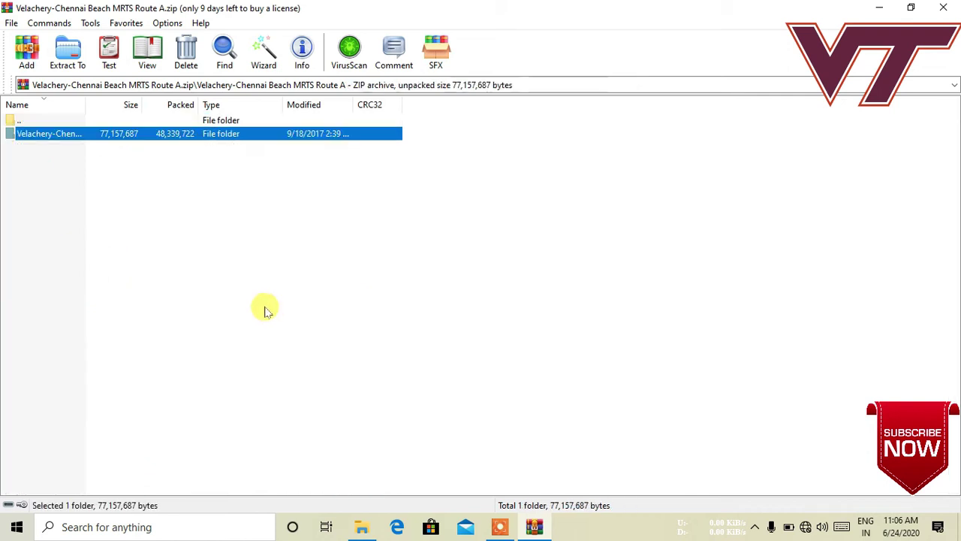
Extract the selected route folder to C:\Program Files (x86)\Microsoft Games\ROUTES and close the Route A archive
click(52, 57)
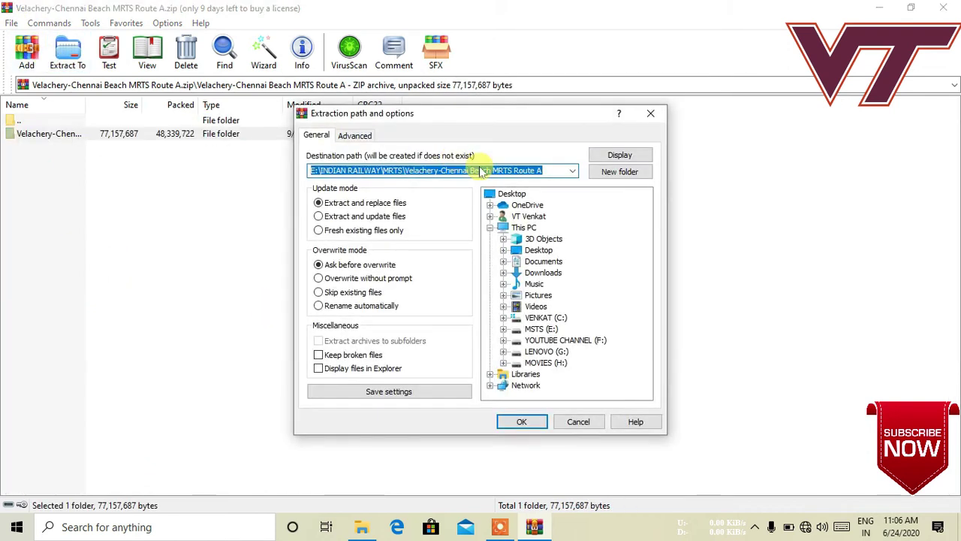
click(570, 172)
click(571, 172)
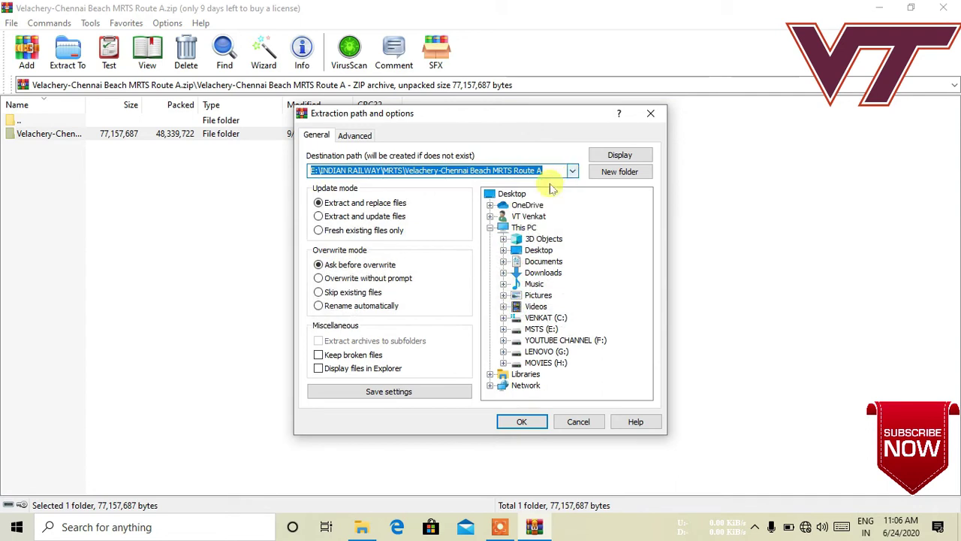
click(546, 317)
double_click(545, 317)
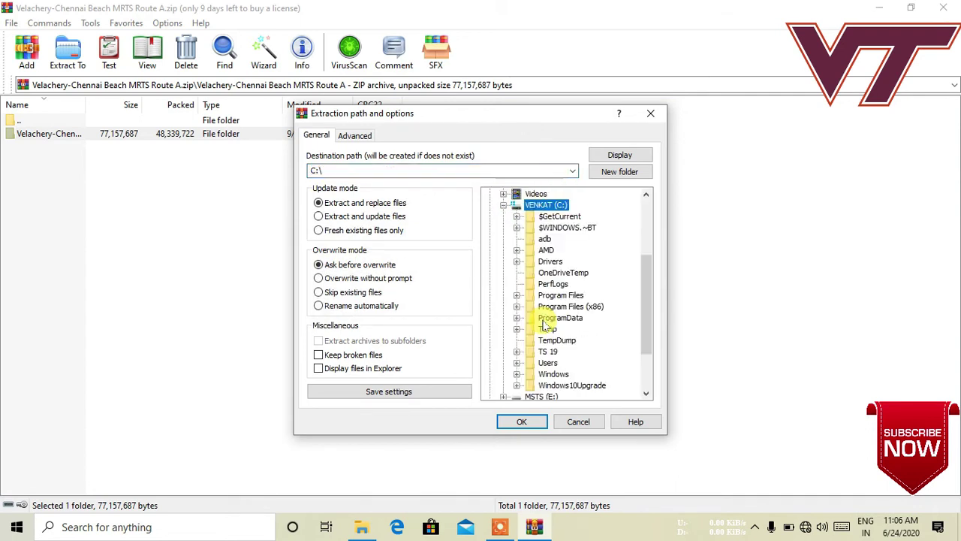
double_click(577, 307)
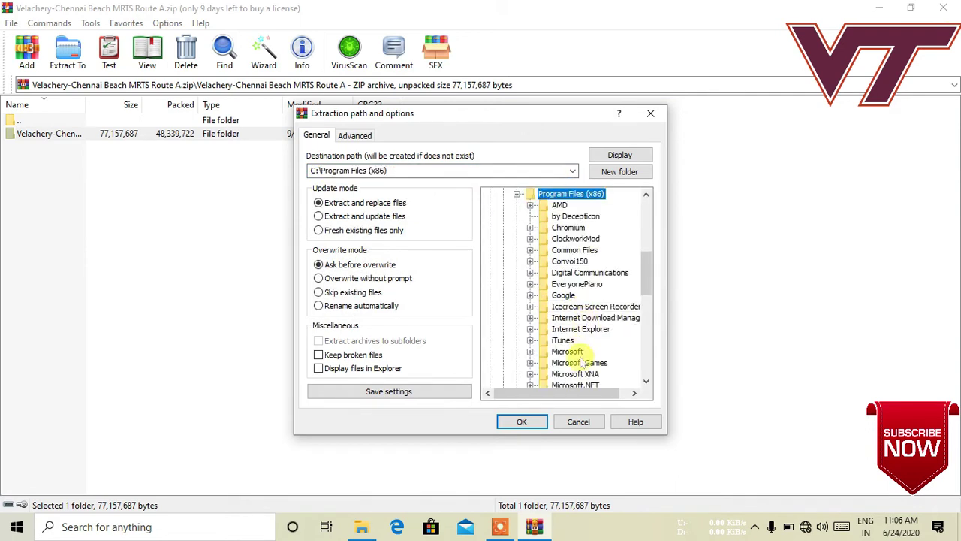
click(582, 363)
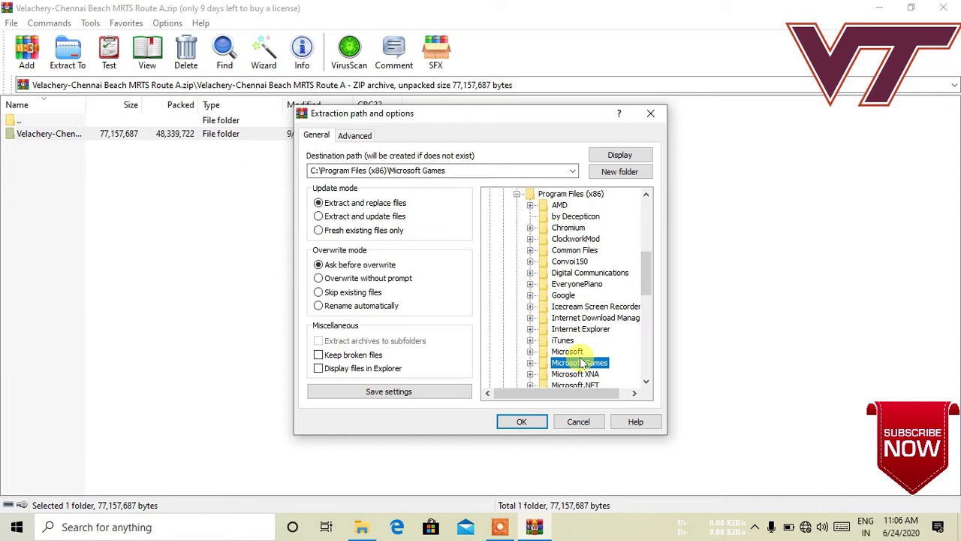
double_click(582, 363)
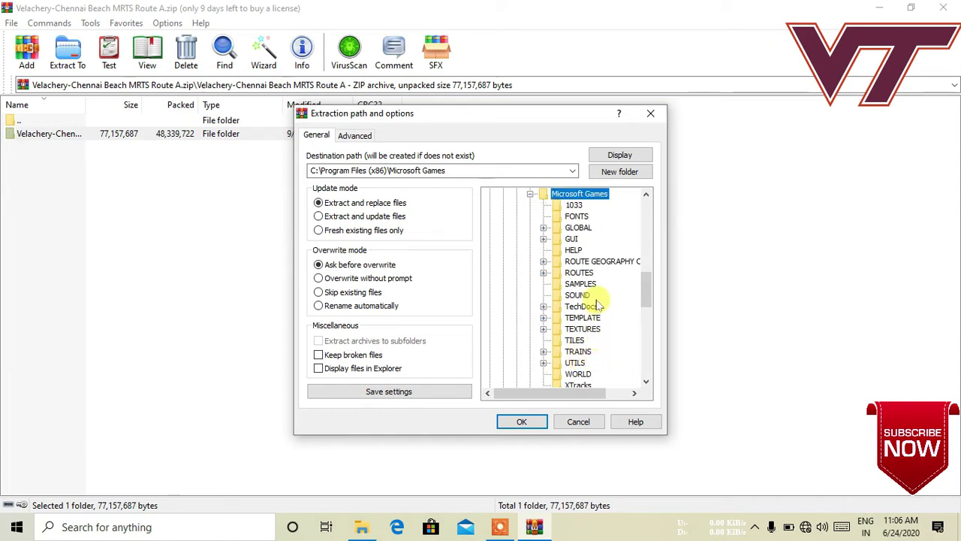
double_click(579, 272)
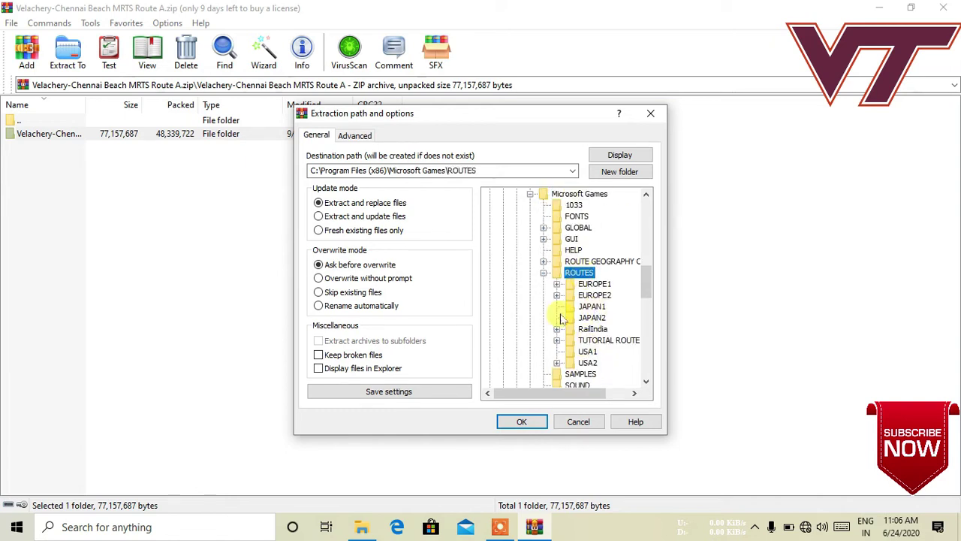
click(525, 422)
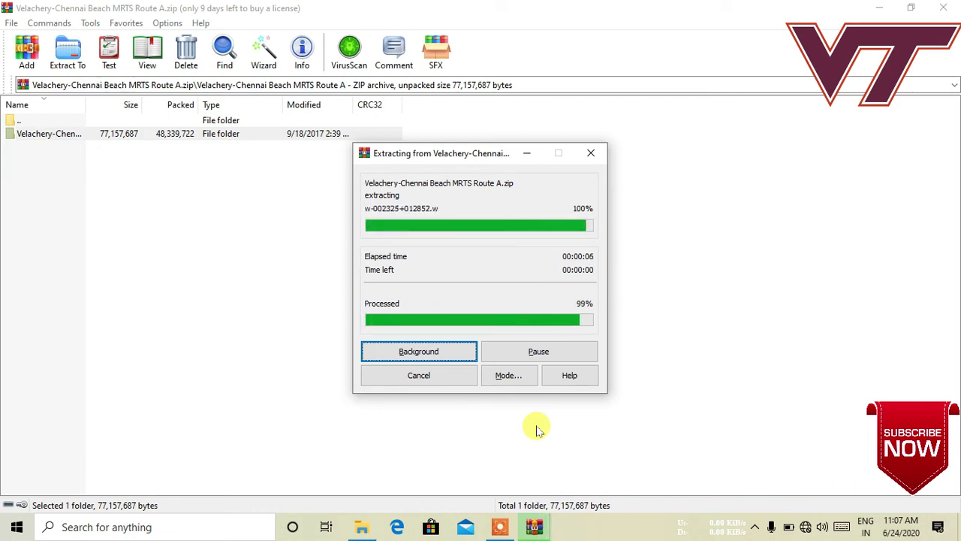
click(943, 8)
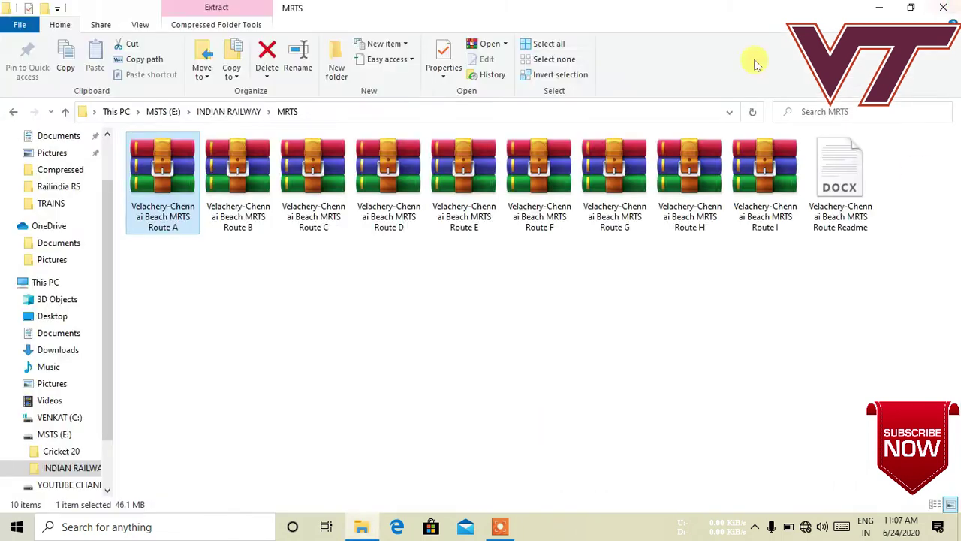
Open the Velachery-Chennai Beach MRTS Route B archive, look inside its SHAPES folder, and leave SHAPES selected
click(229, 194)
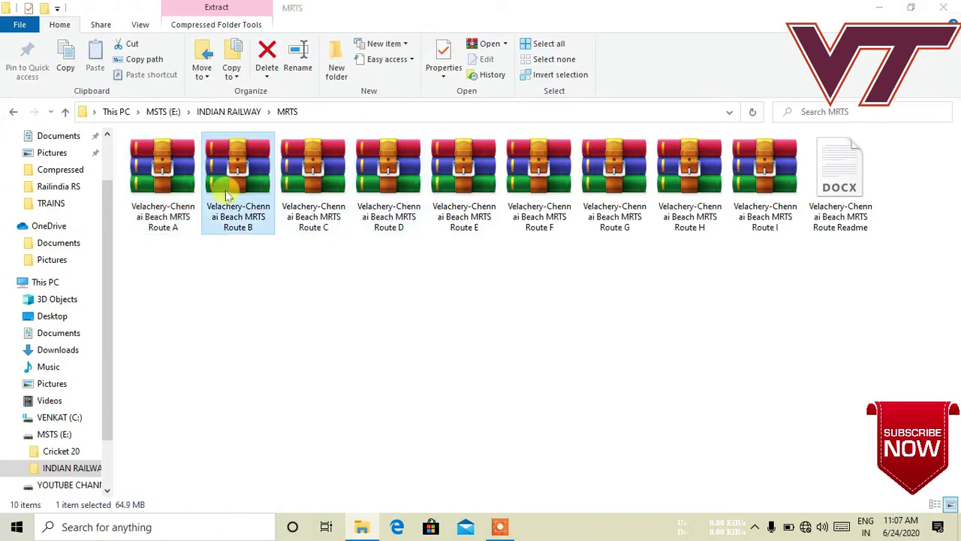
double_click(229, 193)
click(159, 138)
double_click(159, 137)
click(156, 133)
double_click(154, 133)
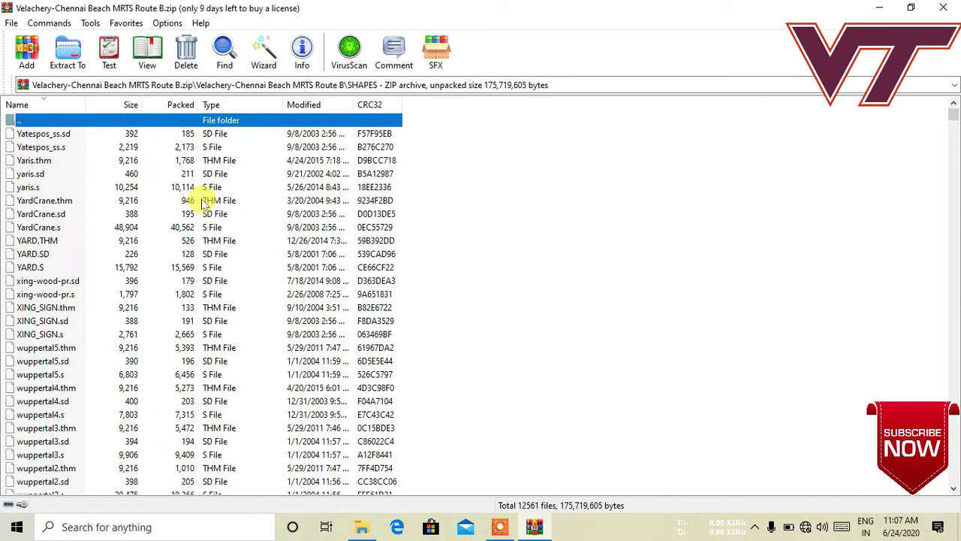
key(BackSpace)
Extract the SHAPES folder into the Velachery-Chennai Beach MRTS folder under C:\Program Files (x86)\Microsoft Games\ROUTES, and close the Route B archive
click(70, 58)
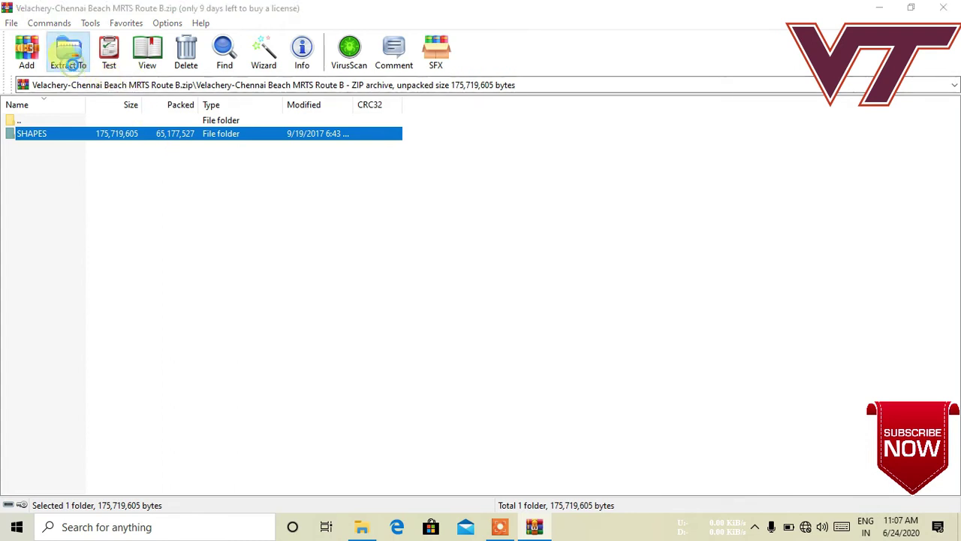
key(Down)
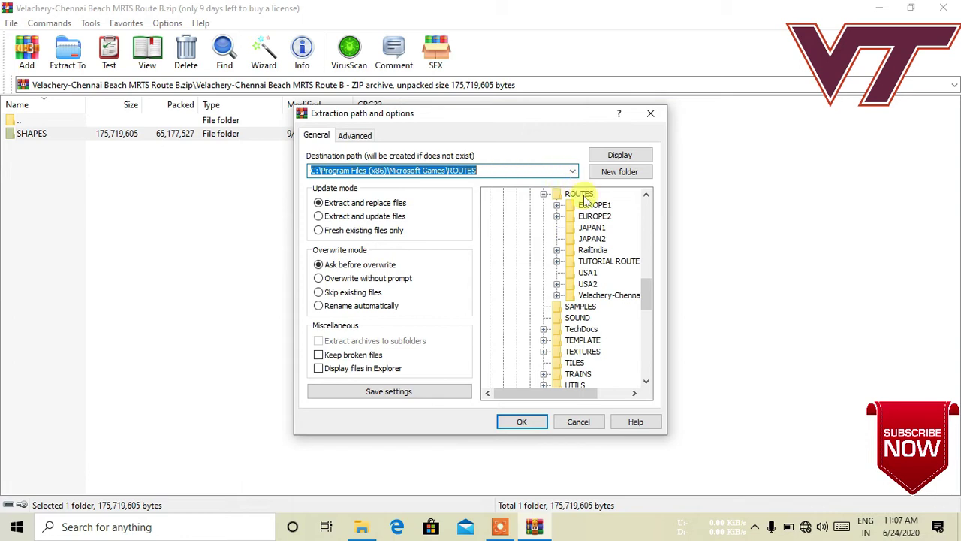
click(610, 295)
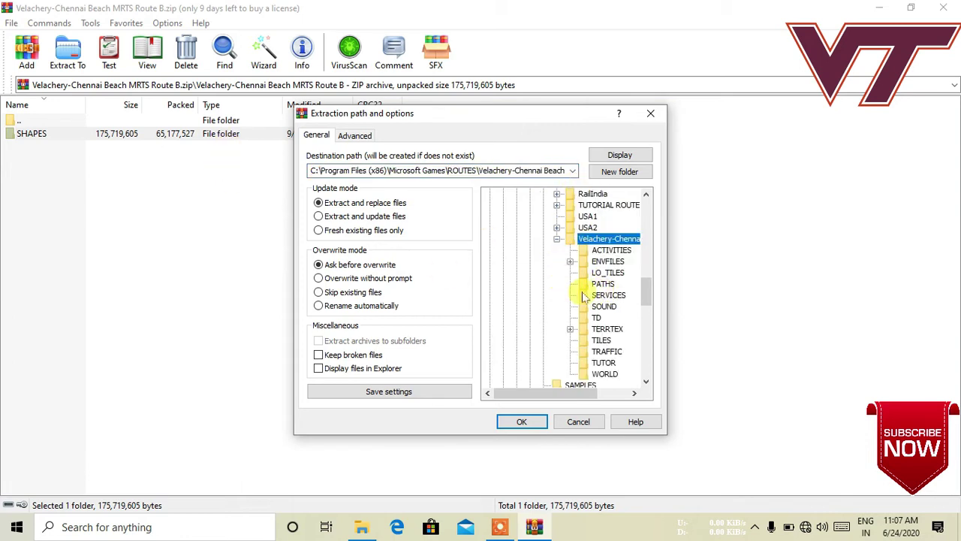
click(526, 421)
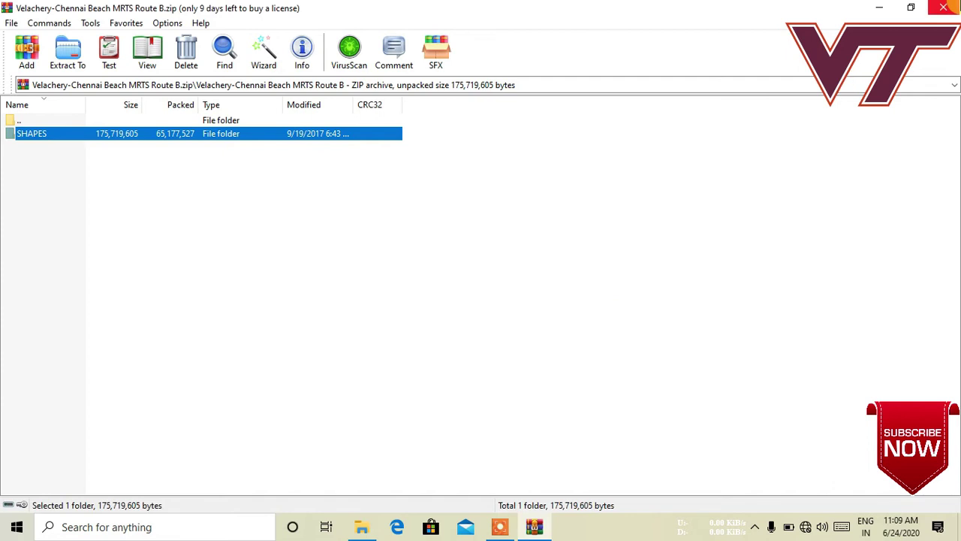
click(943, 8)
Open the Velachery-Chennai Beach MRTS Route C archive down to its Textures folder and select that folder
click(330, 204)
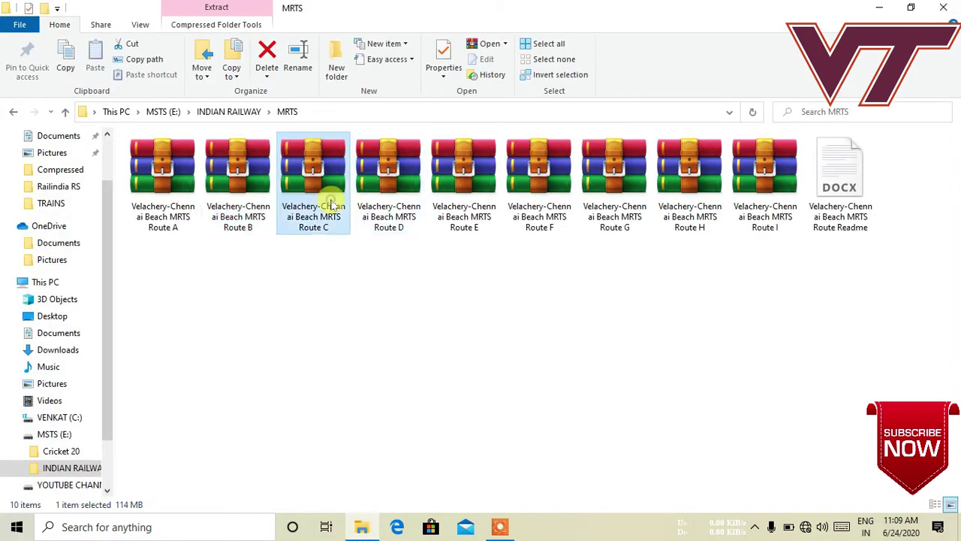
double_click(331, 205)
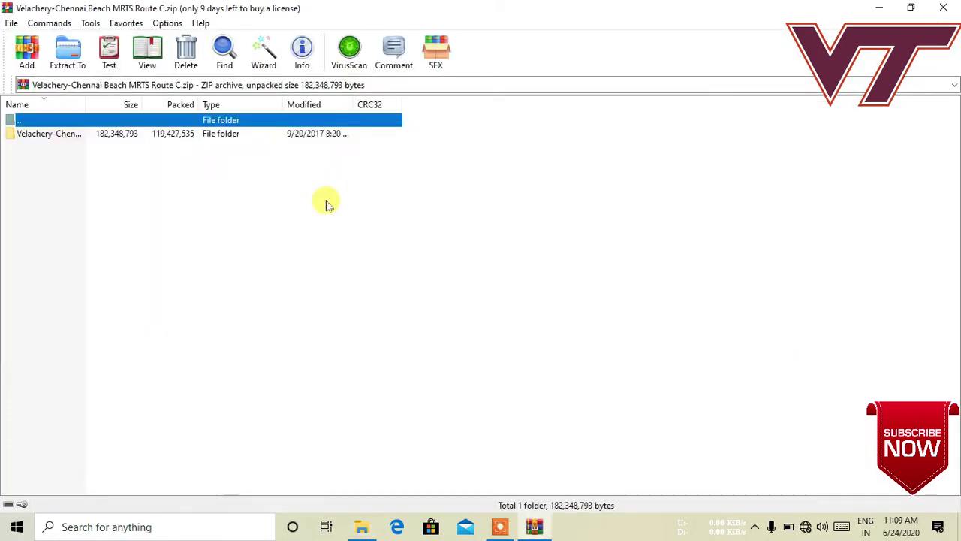
click(197, 137)
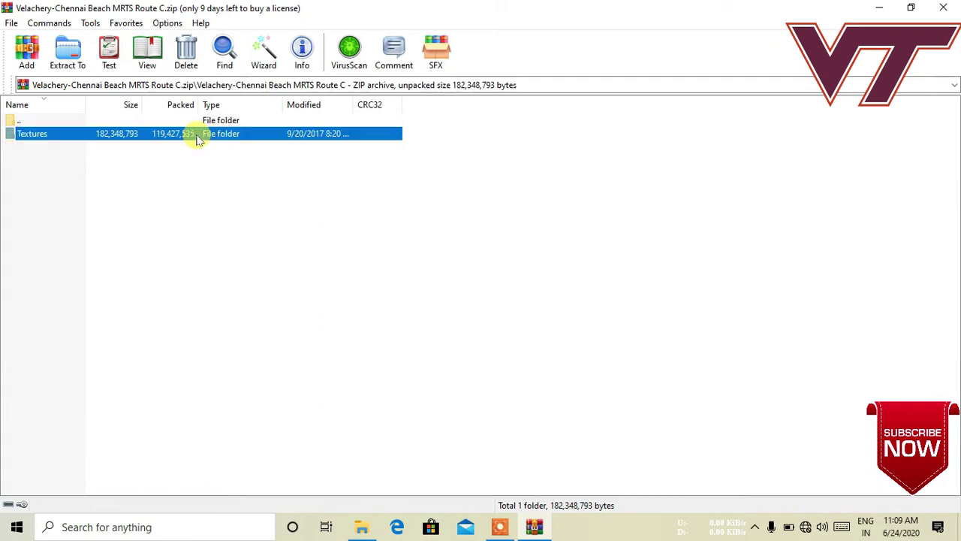
Extract Route C's Textures folder into C:\Program Files (x86)\Microsoft Games\ROUTES\Velachery-Chennai Beach MRTS and close the archive
click(66, 54)
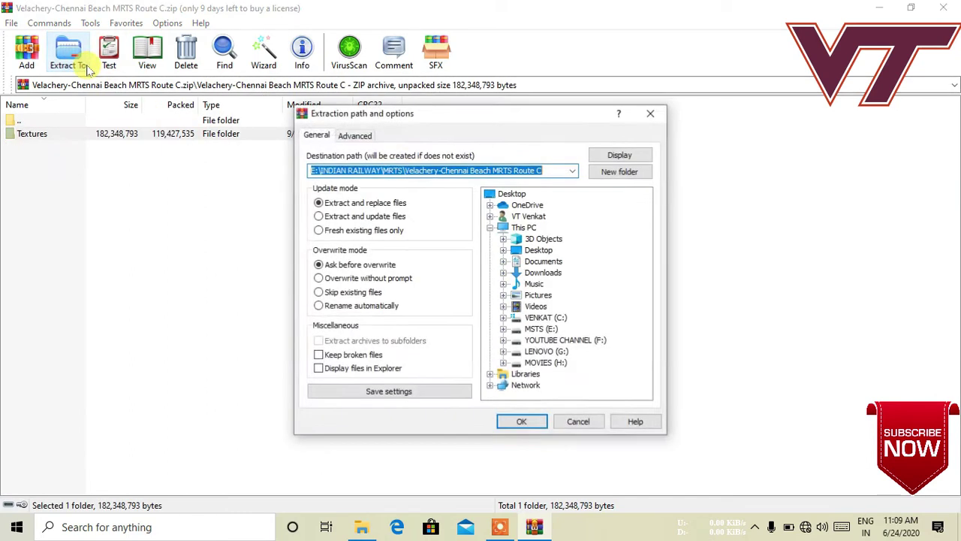
click(548, 319)
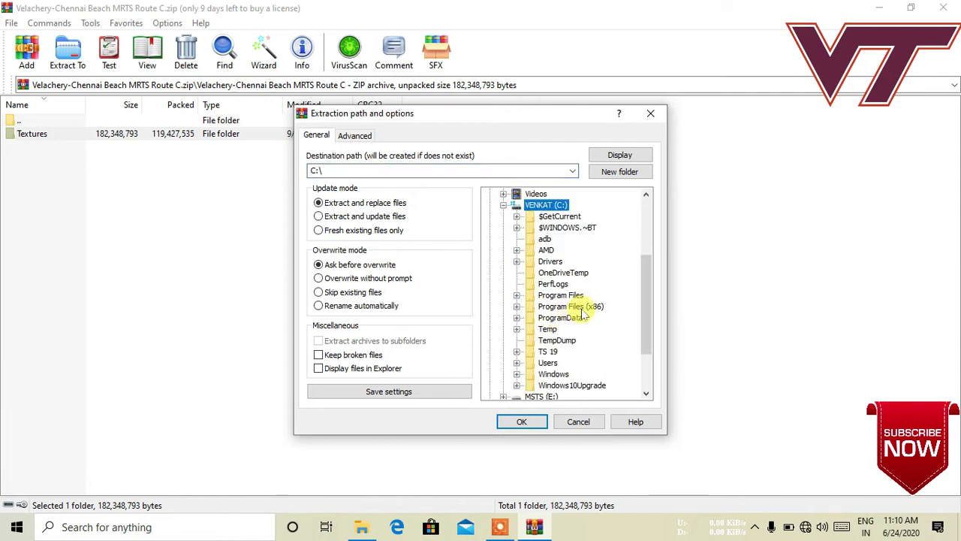
click(582, 307)
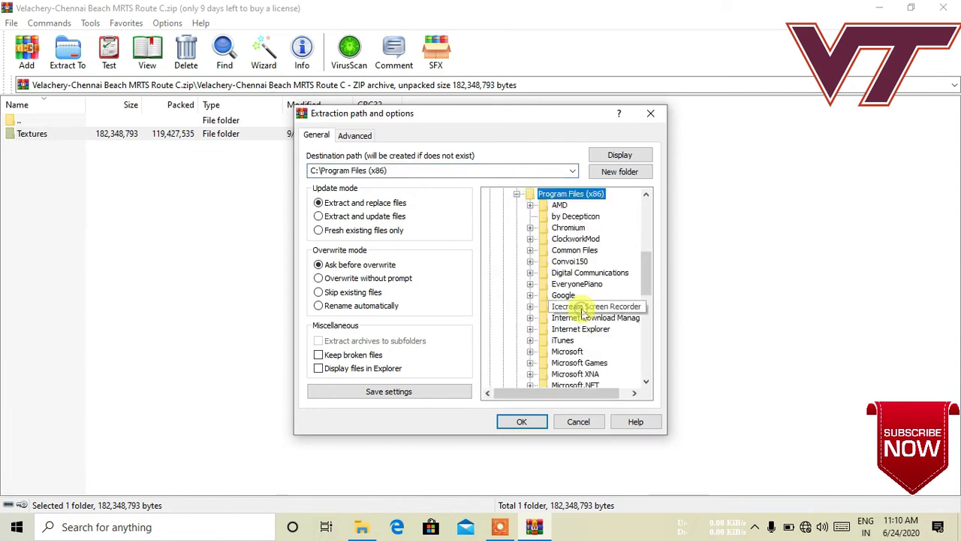
click(593, 363)
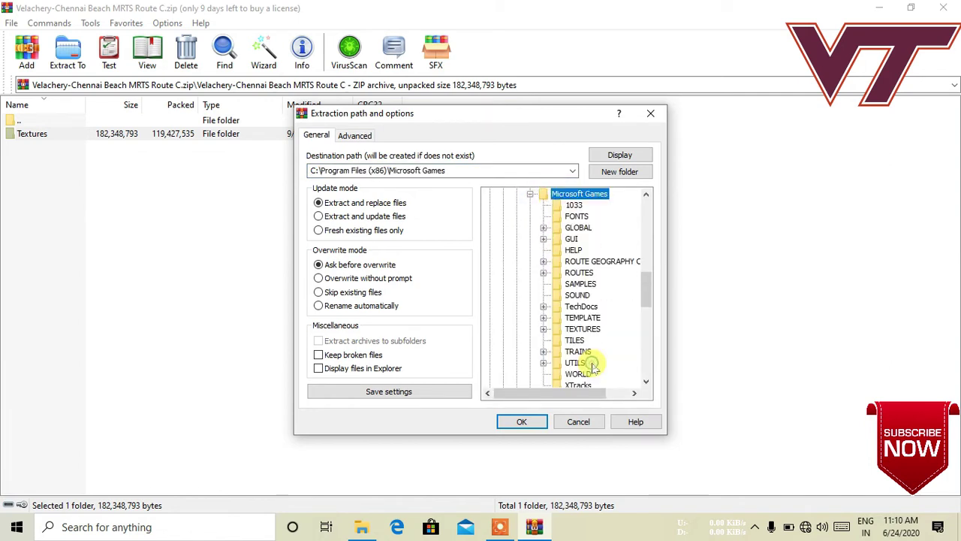
click(579, 273)
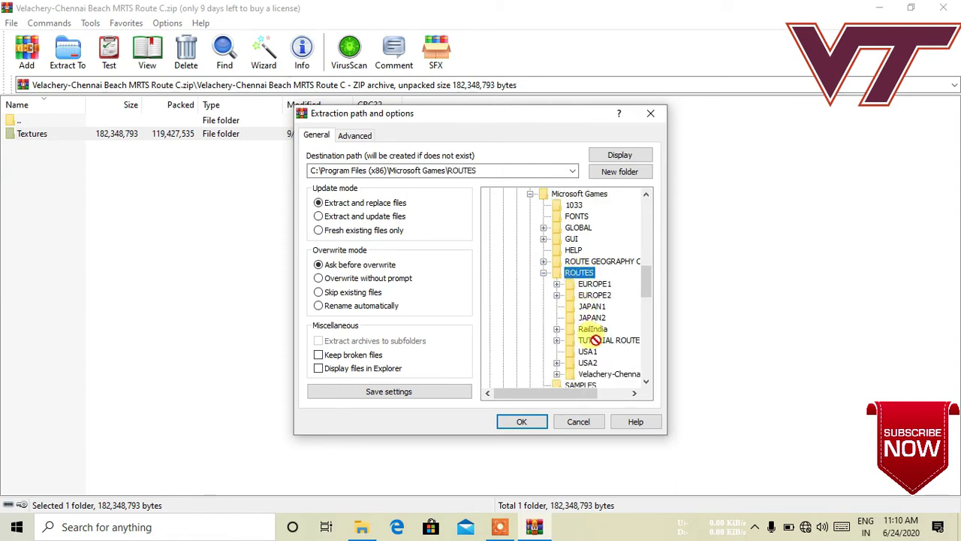
click(604, 374)
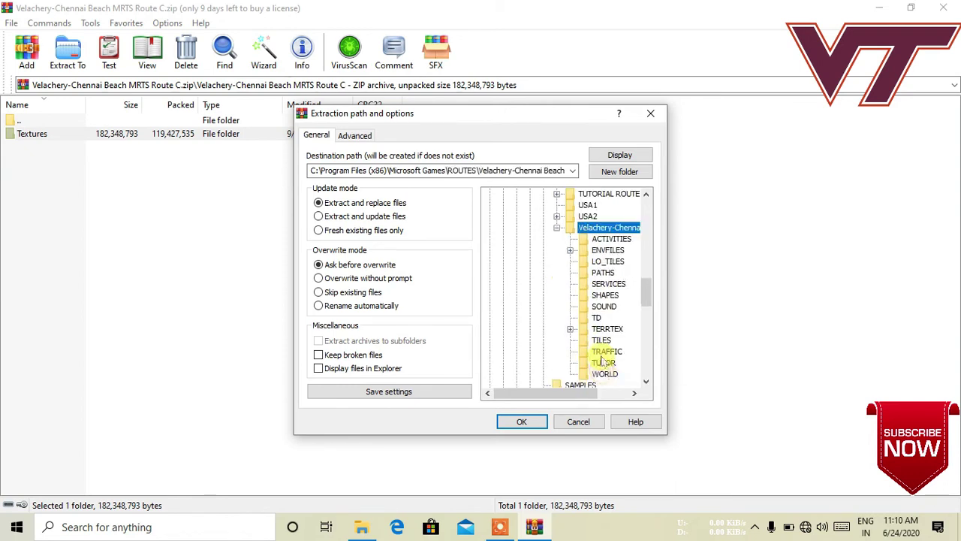
click(522, 426)
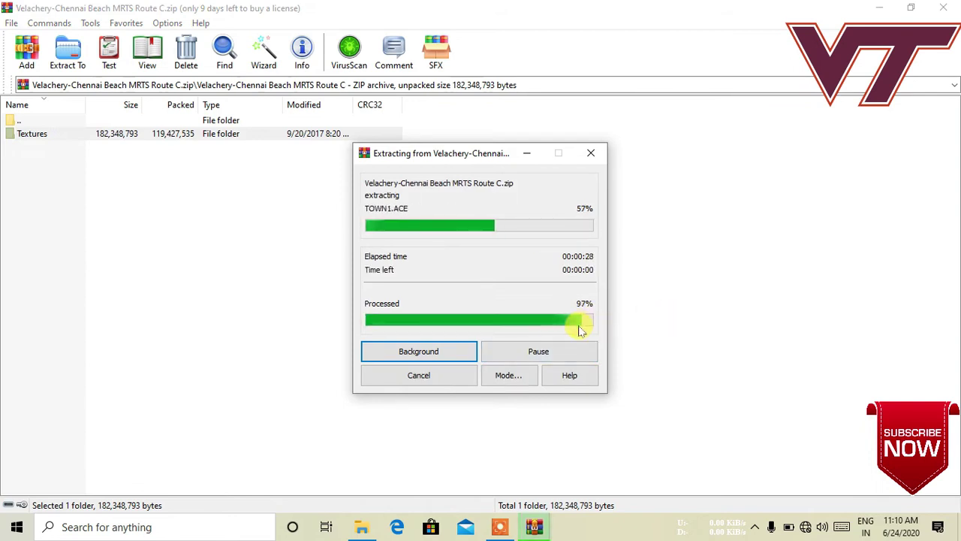
click(943, 8)
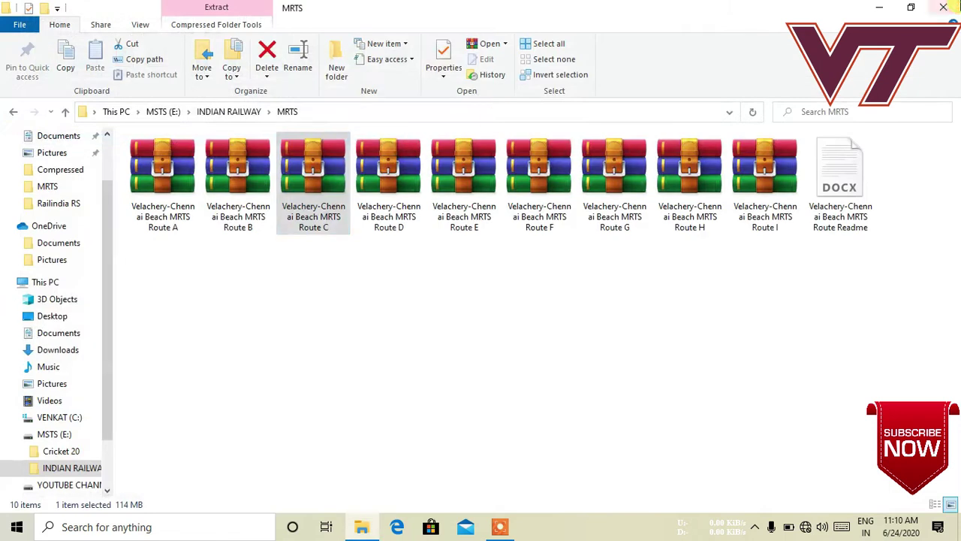
Open the Velachery-Chennai Beach MRTS Route D archive down to its Textures folder and select that folder
click(422, 180)
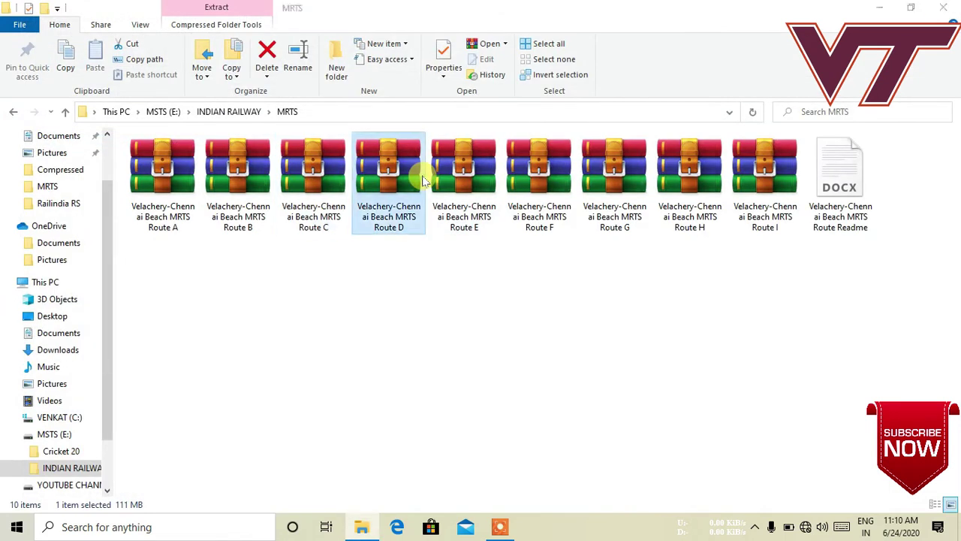
double_click(422, 180)
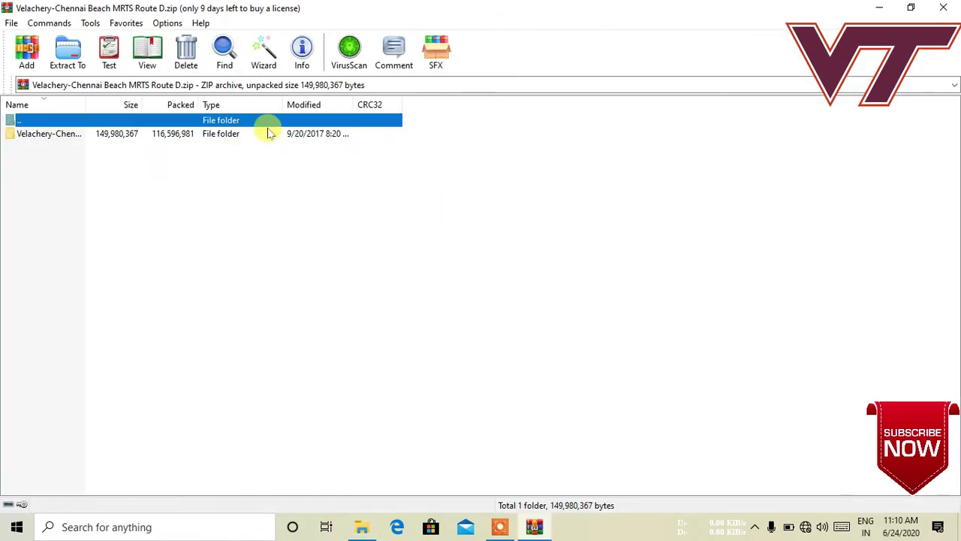
click(268, 133)
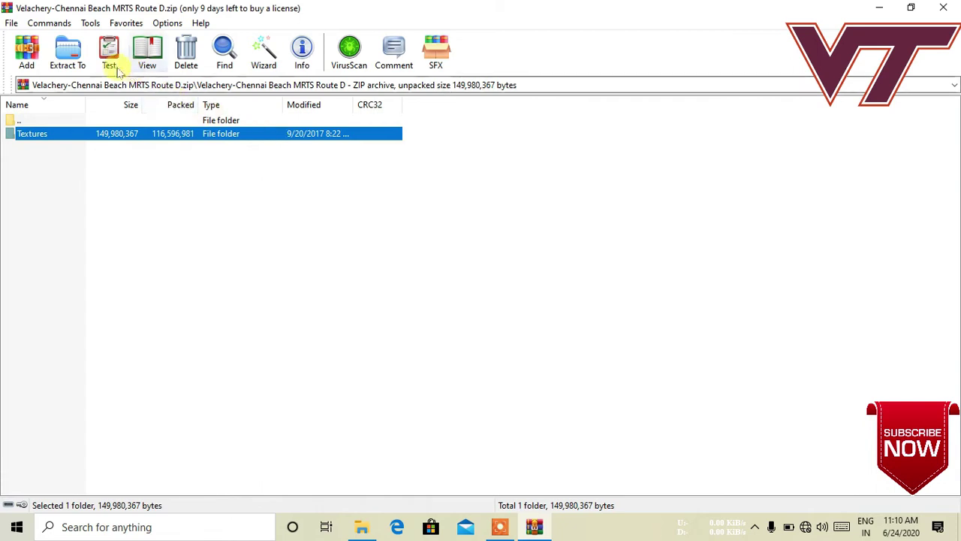
Extract Route D's Textures folder into C:\Program Files (x86)\Microsoft Games\ROUTES\Velachery-Chennai Beach MRTS and close the archive
click(68, 54)
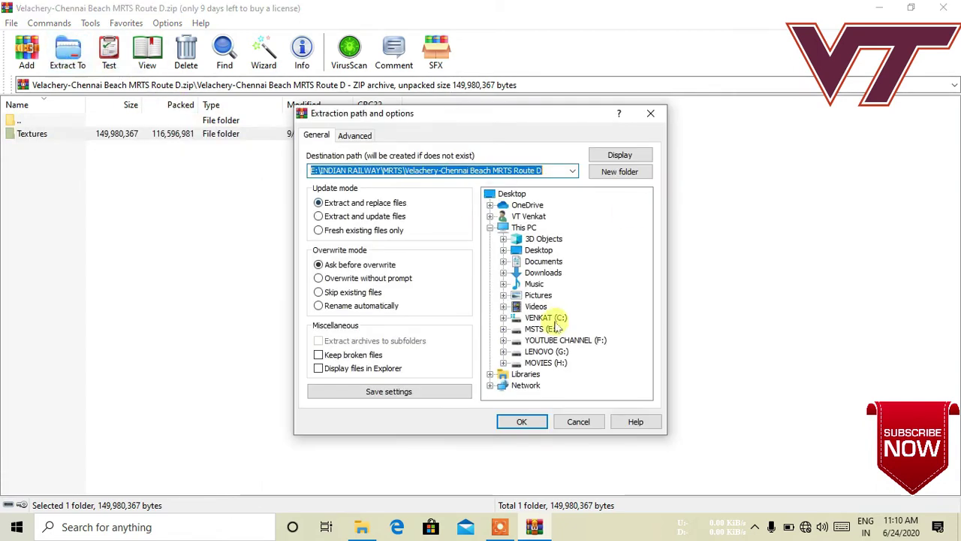
double_click(550, 318)
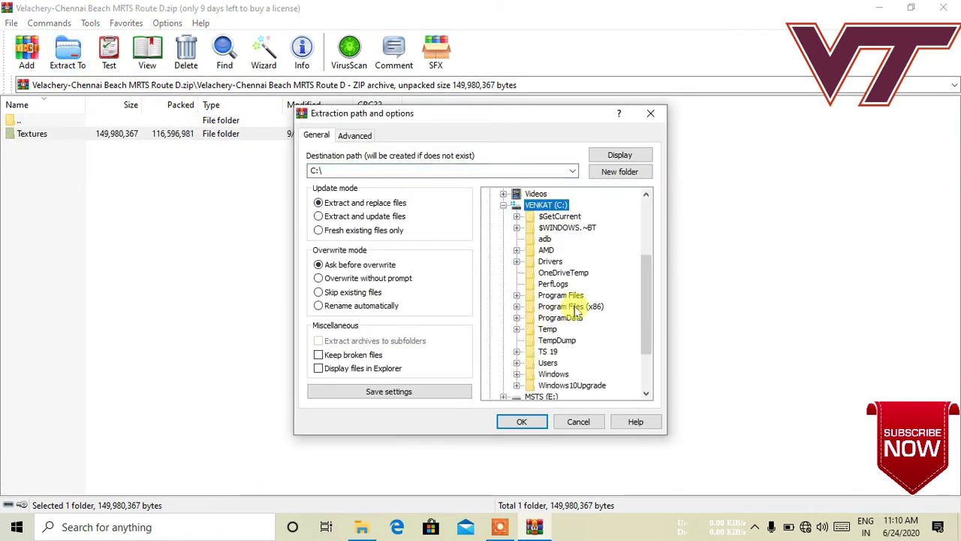
double_click(573, 306)
double_click(576, 363)
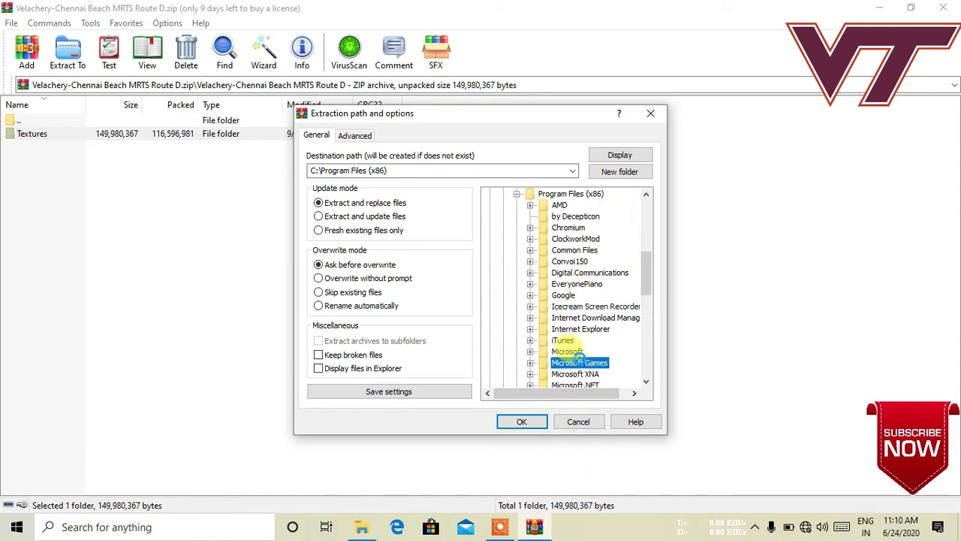
double_click(580, 273)
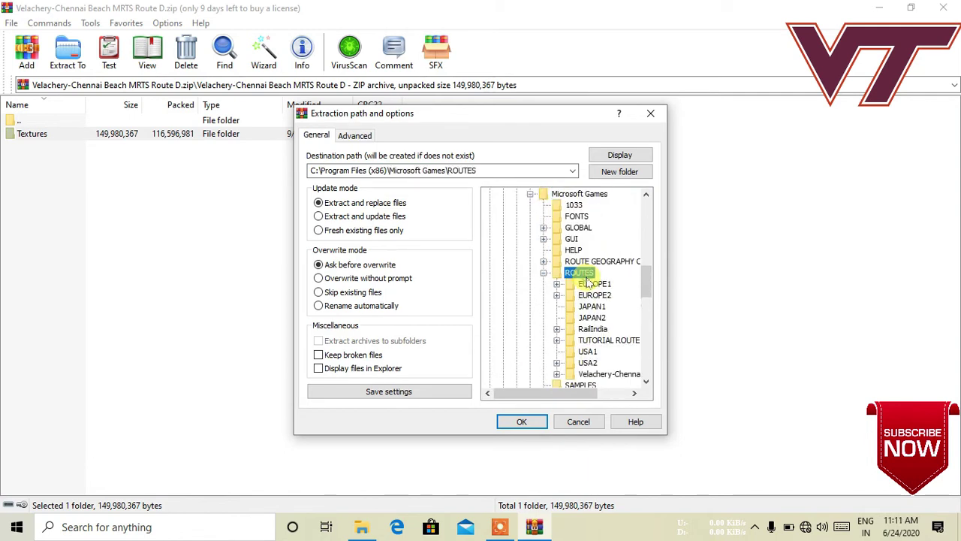
double_click(593, 373)
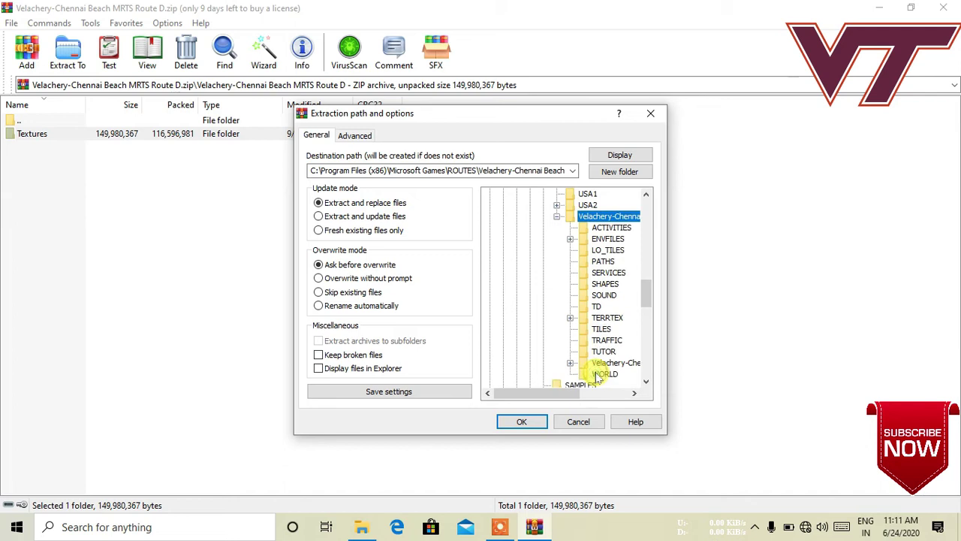
click(520, 422)
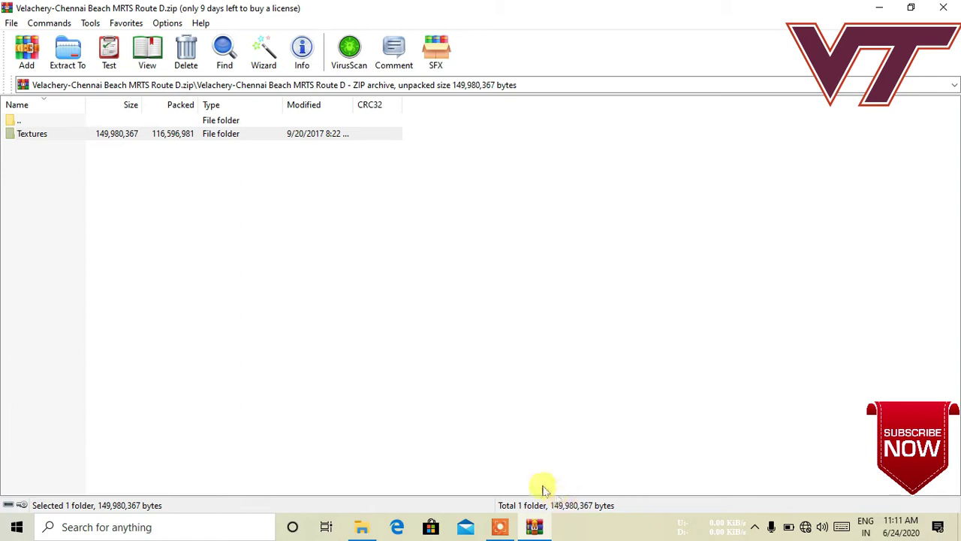
click(499, 528)
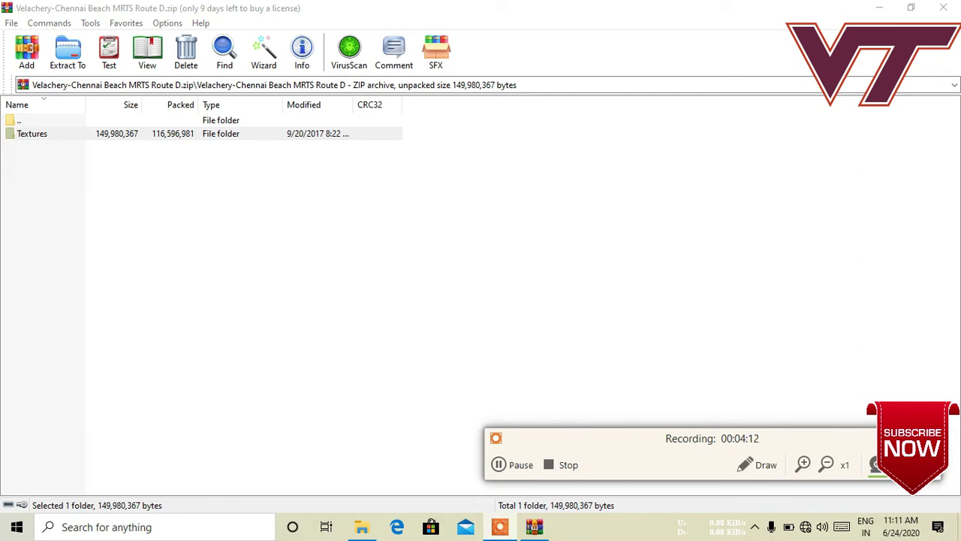
click(947, 7)
Extract the Textures folder from the Route E archive into the Velachery-Chennai Beach MRTS folder under Microsoft Games\ROUTES, and close the archive
click(460, 166)
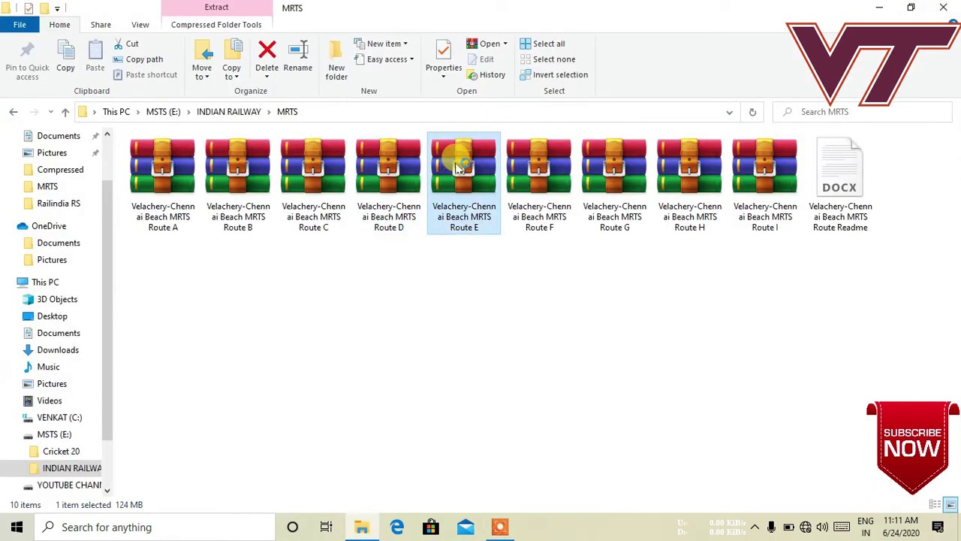
double_click(460, 167)
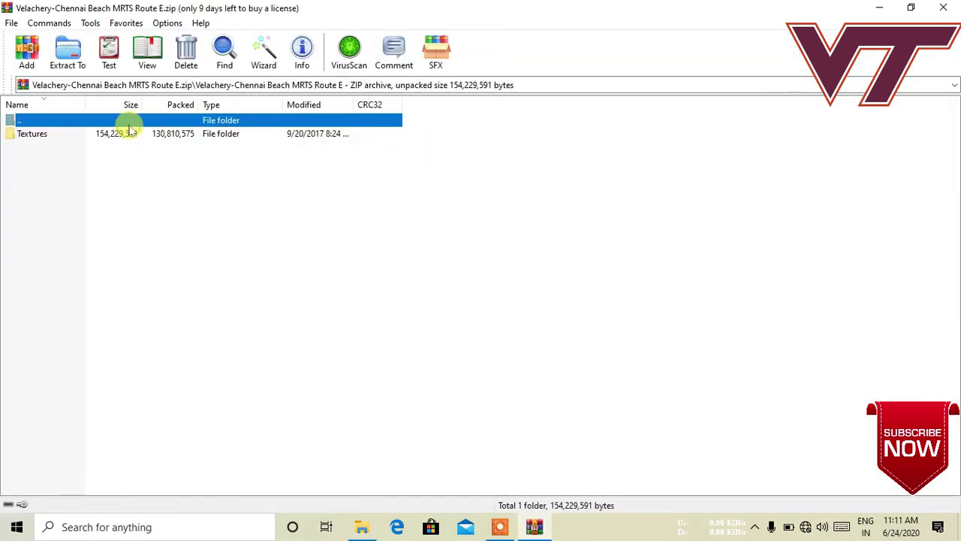
click(129, 133)
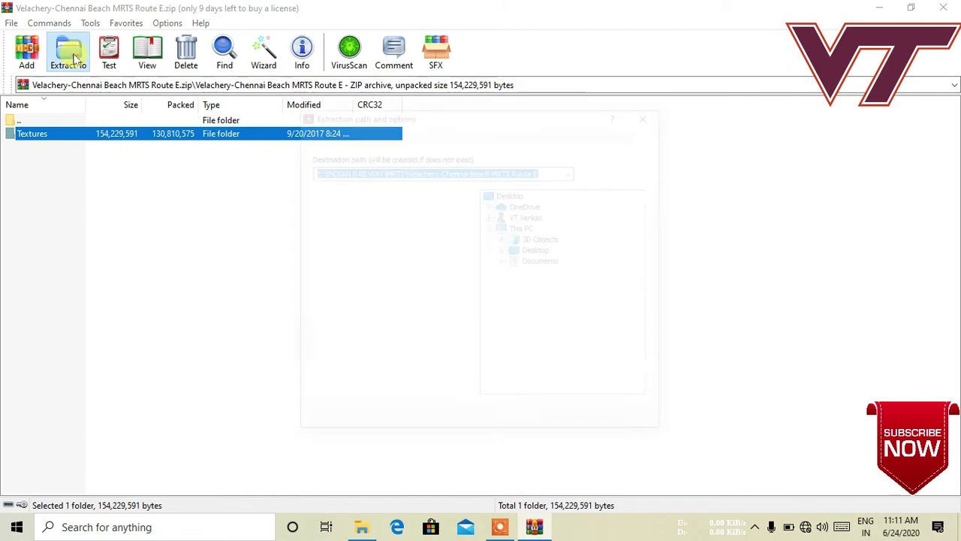
click(69, 54)
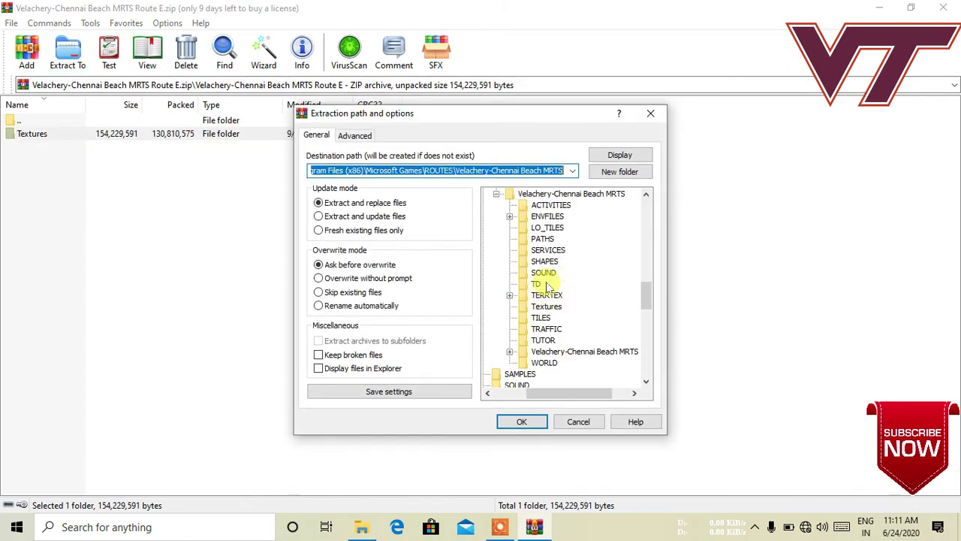
click(518, 422)
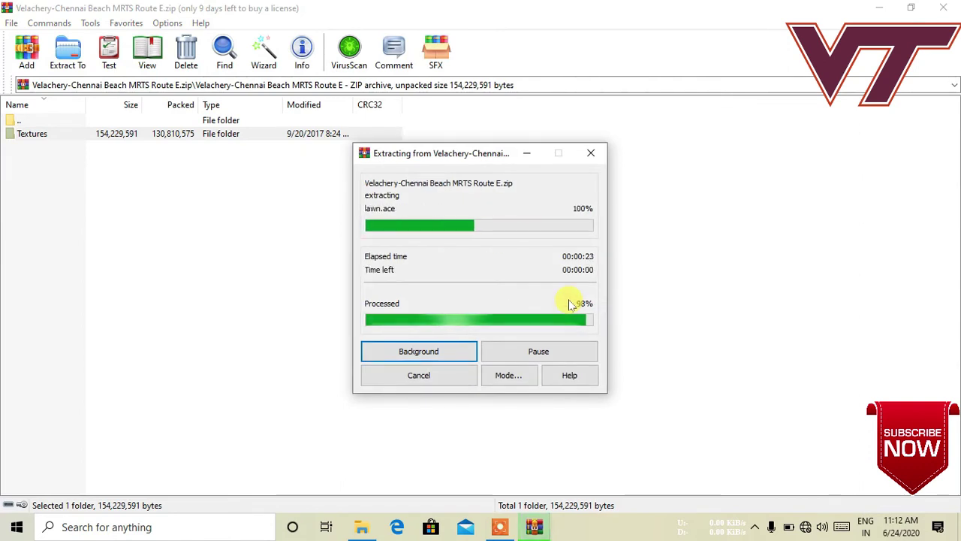
click(943, 8)
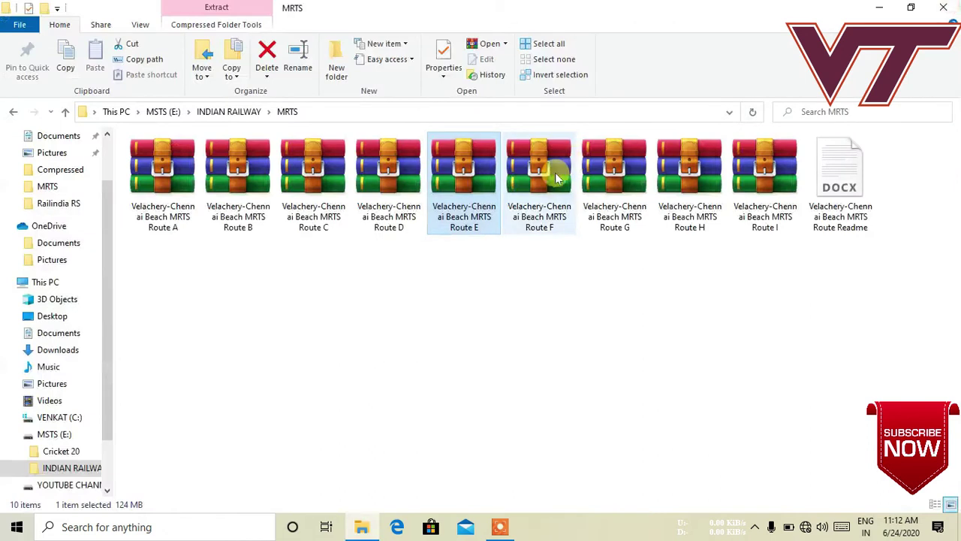
Open the Velachery-Chennai Beach MRTS Route F archive down to its Textures folder and select that folder
click(549, 184)
double_click(548, 184)
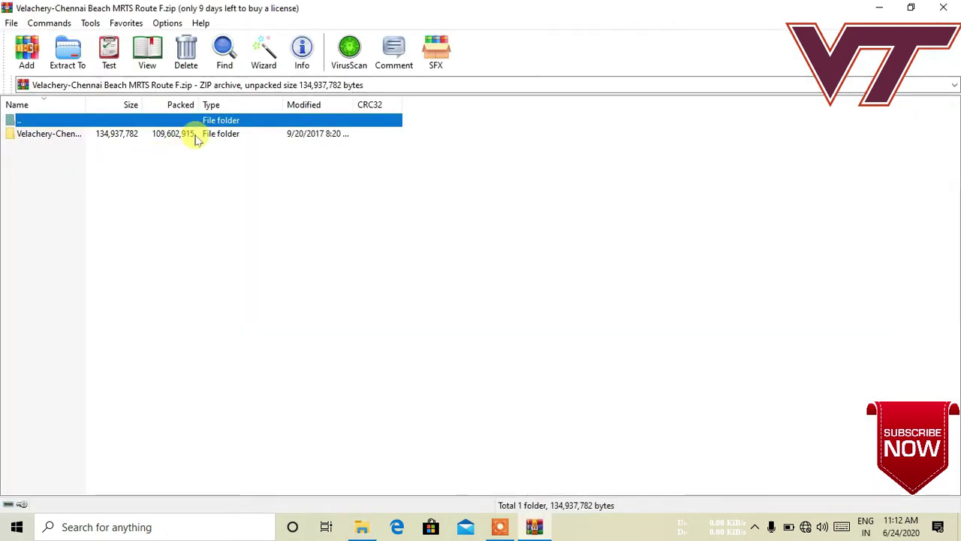
double_click(195, 136)
click(180, 138)
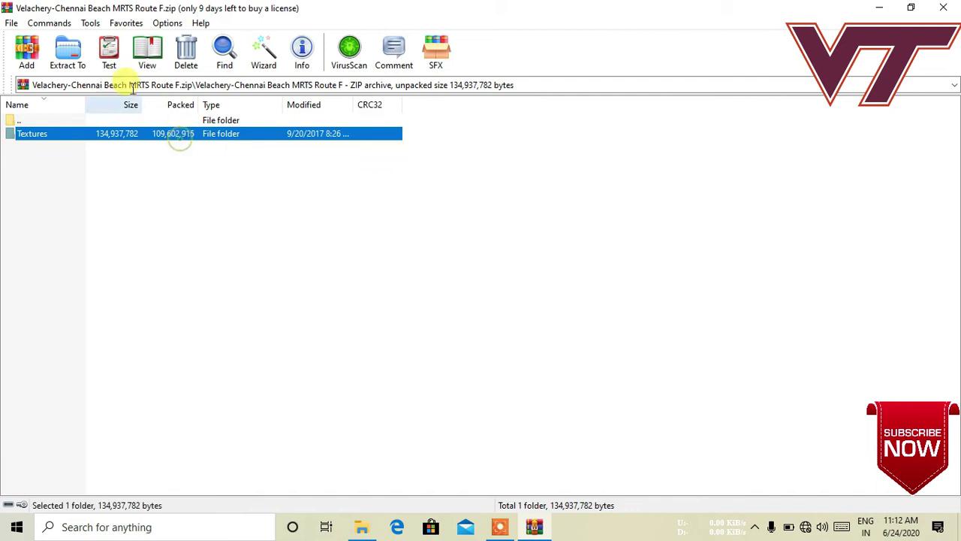
Extract Route F's Textures folder into C:\Program Files (x86)\Microsoft Games\ROUTES\Velachery-Chennai Beach MRTS and close the archive
click(77, 60)
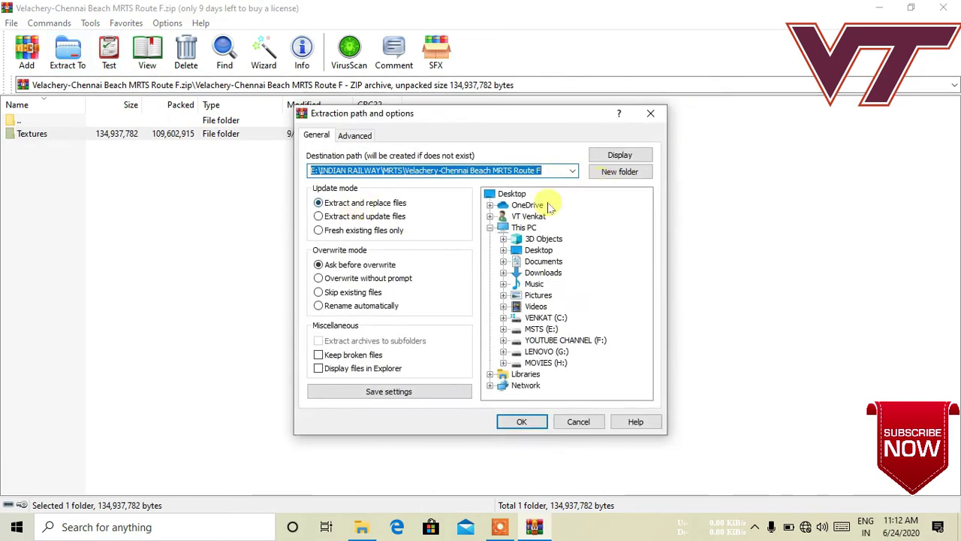
key(Down)
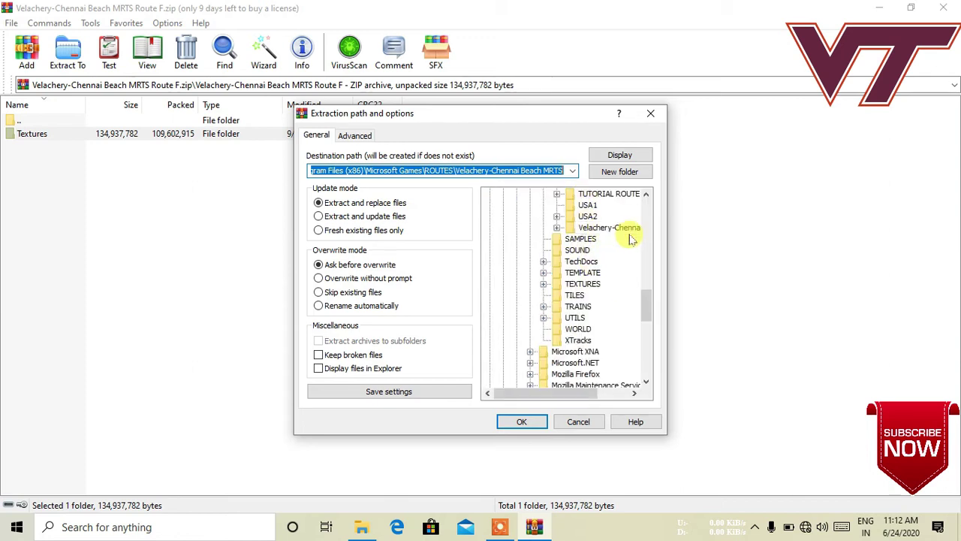
drag(646, 306, 646, 293)
click(576, 226)
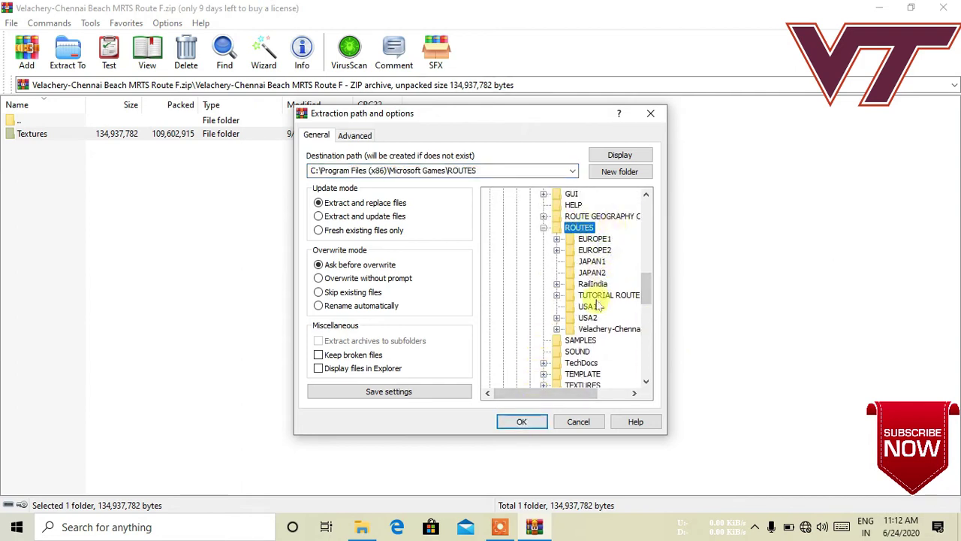
click(598, 329)
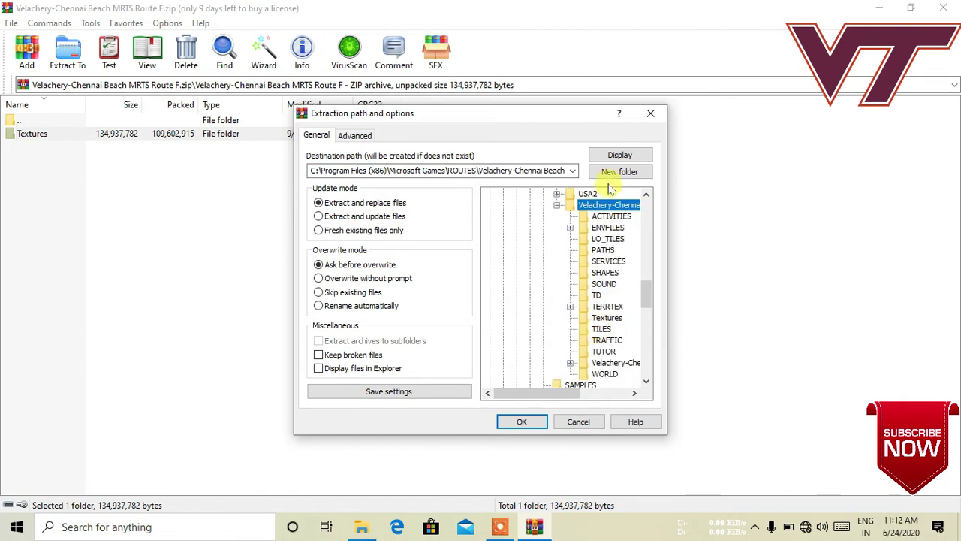
click(524, 422)
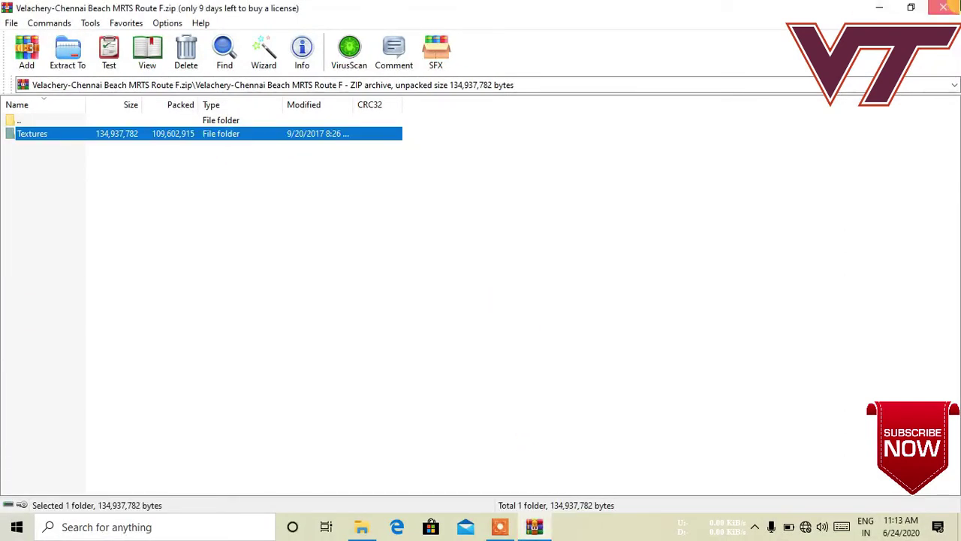
click(943, 8)
Open the Velachery-Chennai Beach MRTS Route G archive down to its Textures folder and select that folder
click(622, 172)
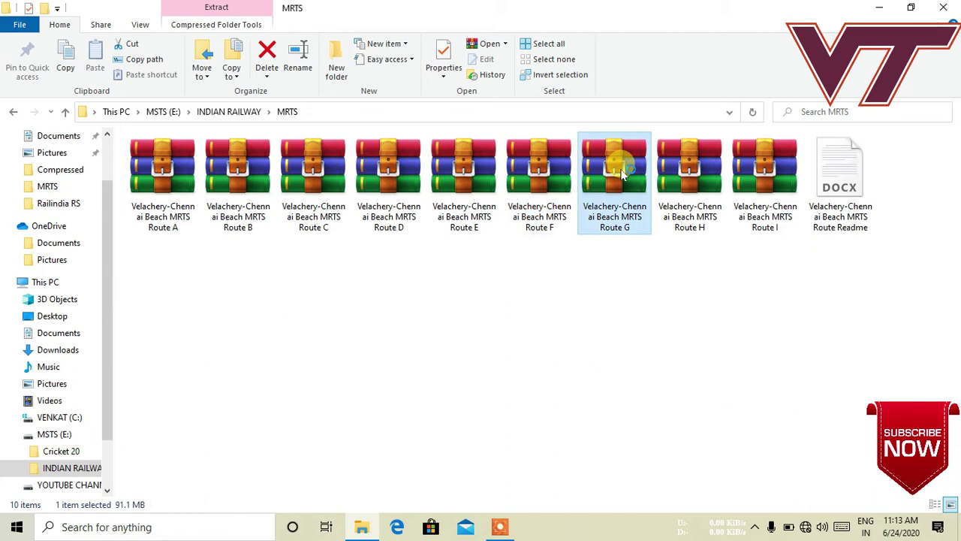
double_click(622, 173)
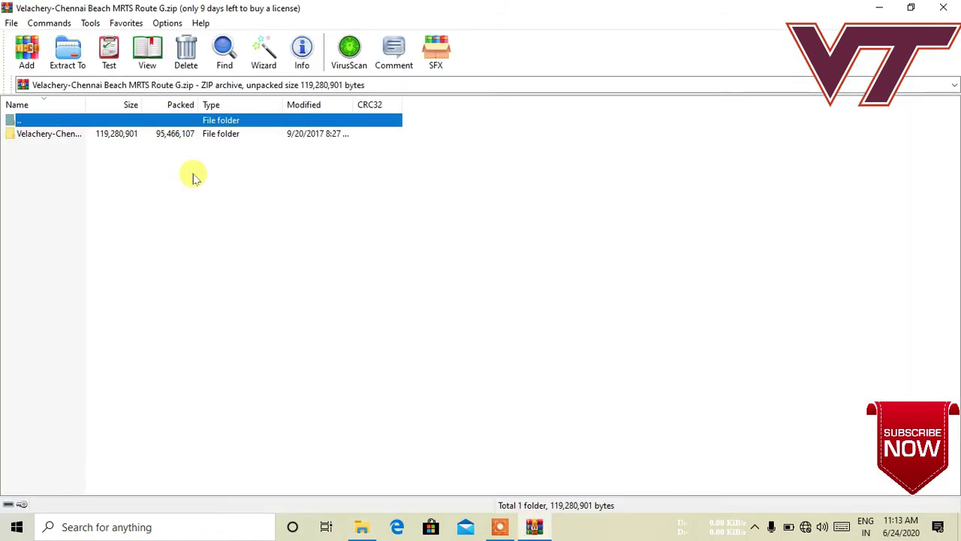
double_click(227, 134)
click(231, 134)
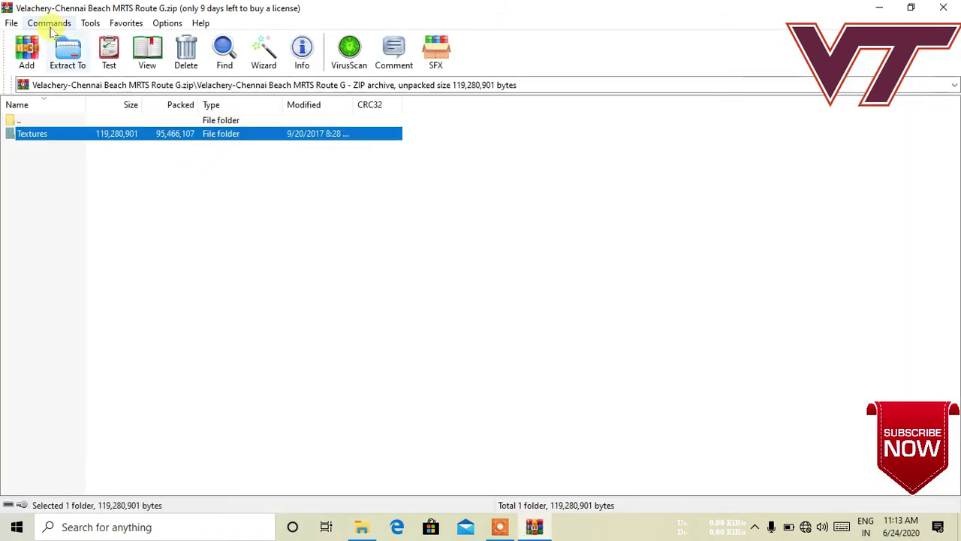
Extract Route G's Textures folder into C:\Program Files (x86)\Microsoft Games\ROUTES\Velachery-Chennai Beach MRTS and close the archive
click(66, 51)
key(Down)
key(Down)
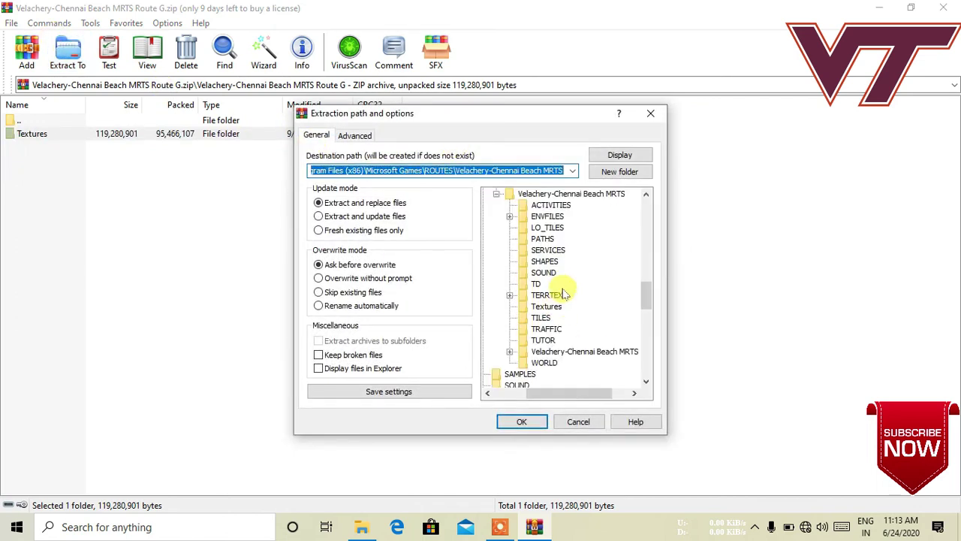
click(593, 195)
click(502, 423)
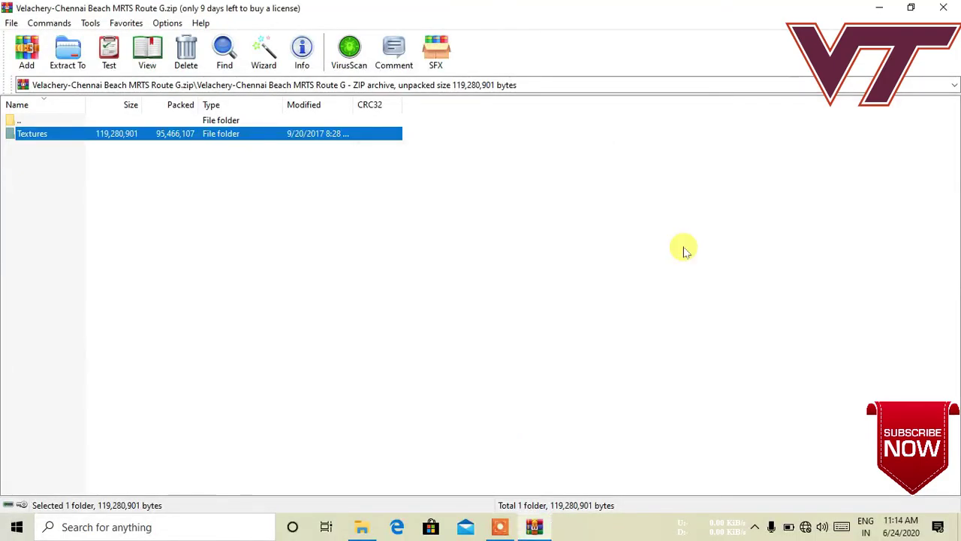
key(Escape)
Open the Velachery-Chennai Beach MRTS Route H archive down to its Textures folder and select that folder
click(678, 197)
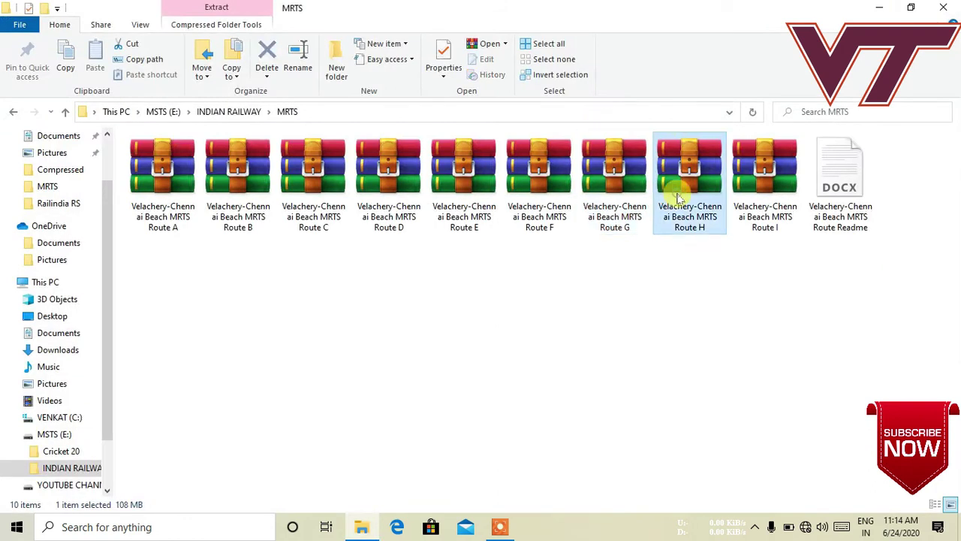
double_click(678, 197)
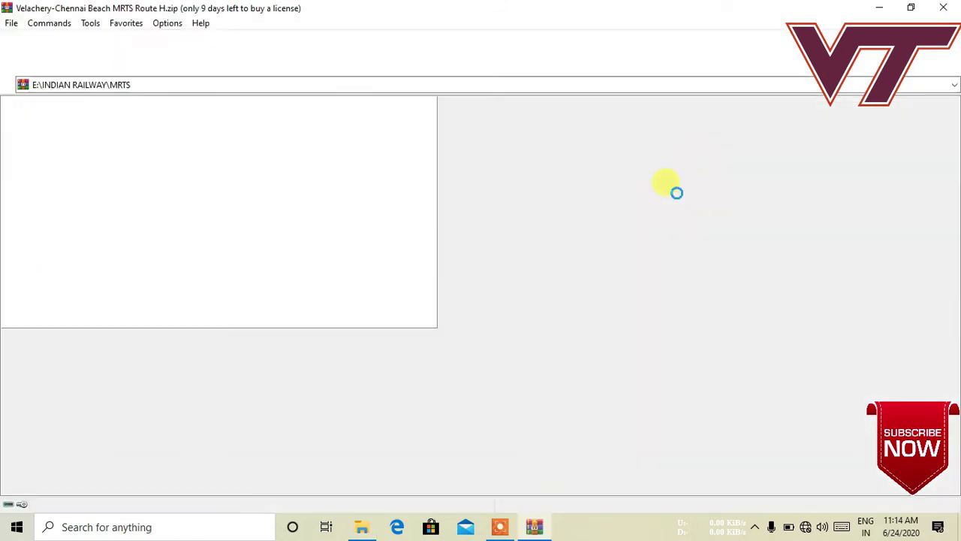
double_click(330, 135)
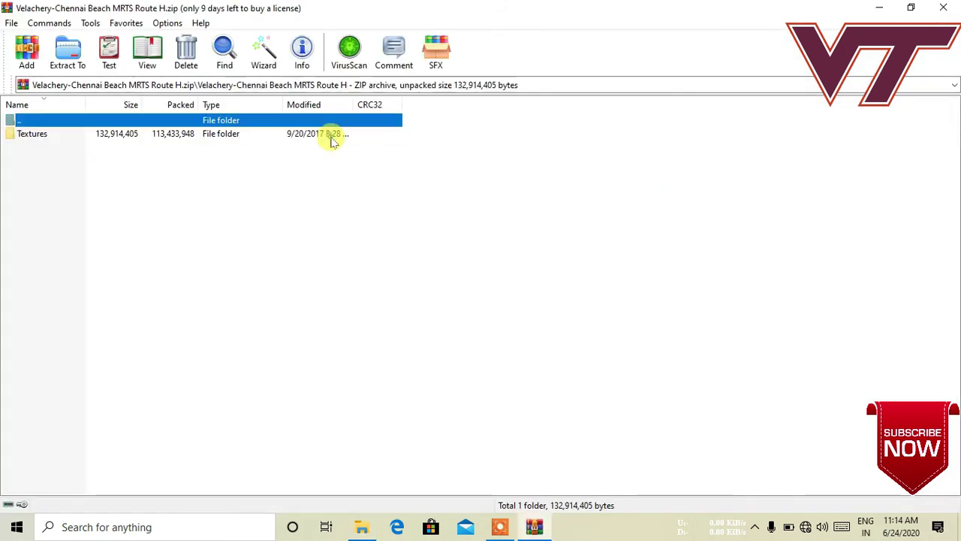
click(242, 136)
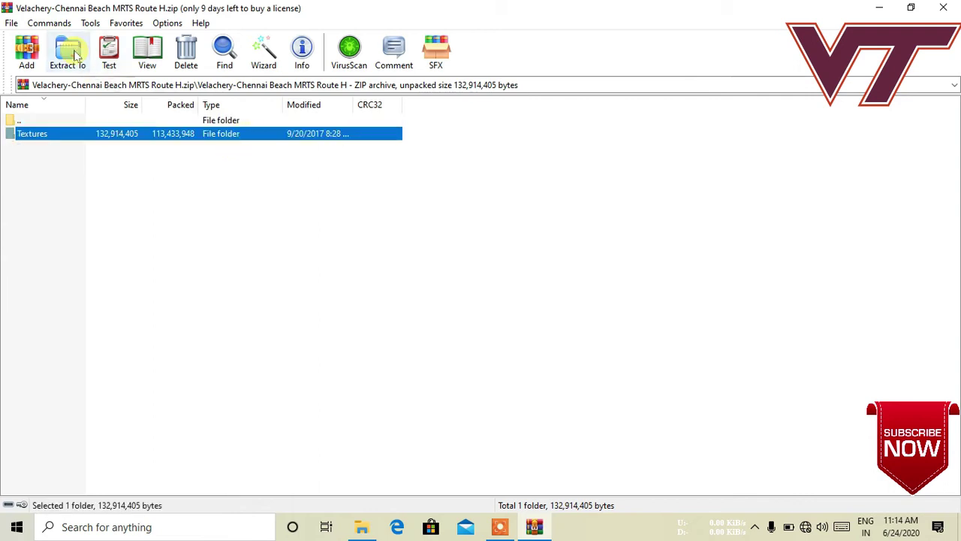
Extract Route H's Textures folder into C:\Program Files (x86)\Microsoft Games\ROUTES\Velachery-Chennai Beach MRTS
click(75, 56)
key(Down)
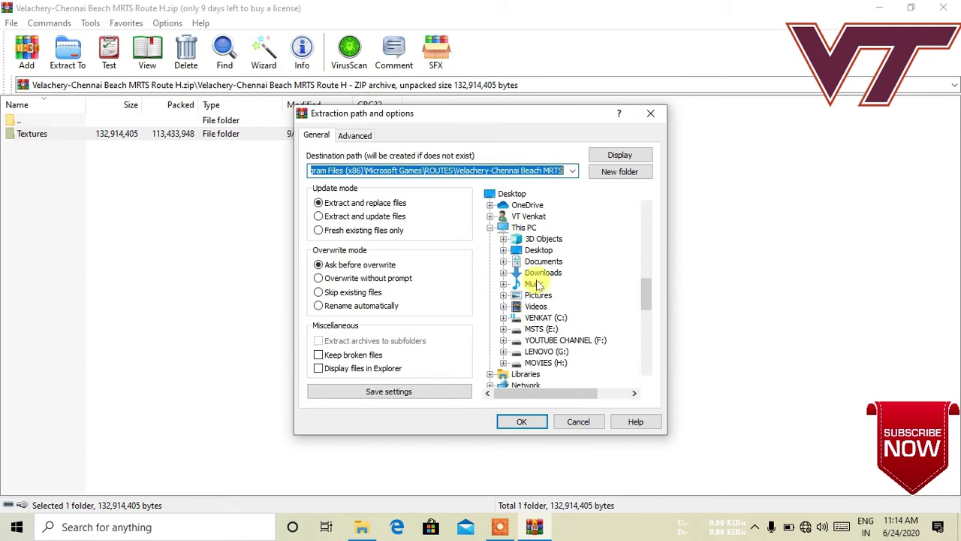
click(609, 215)
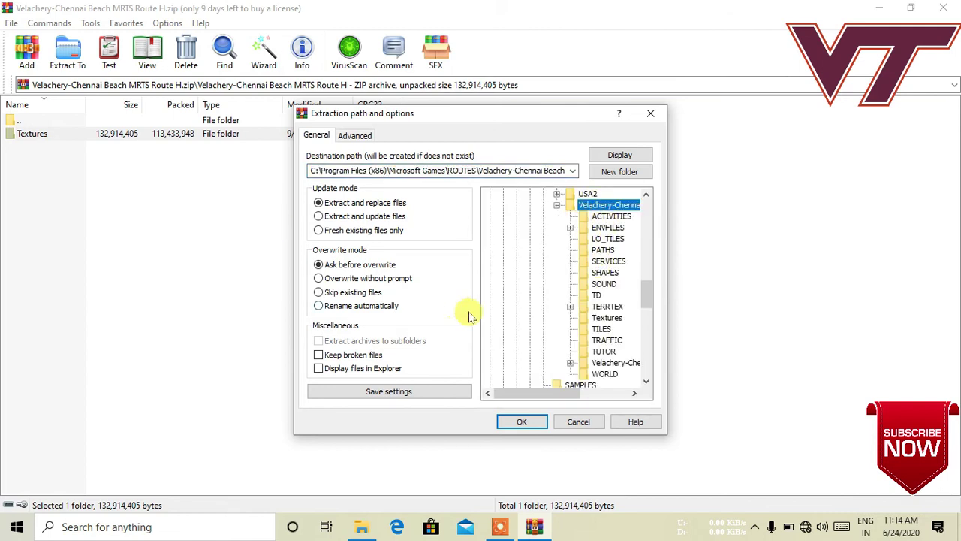
click(517, 422)
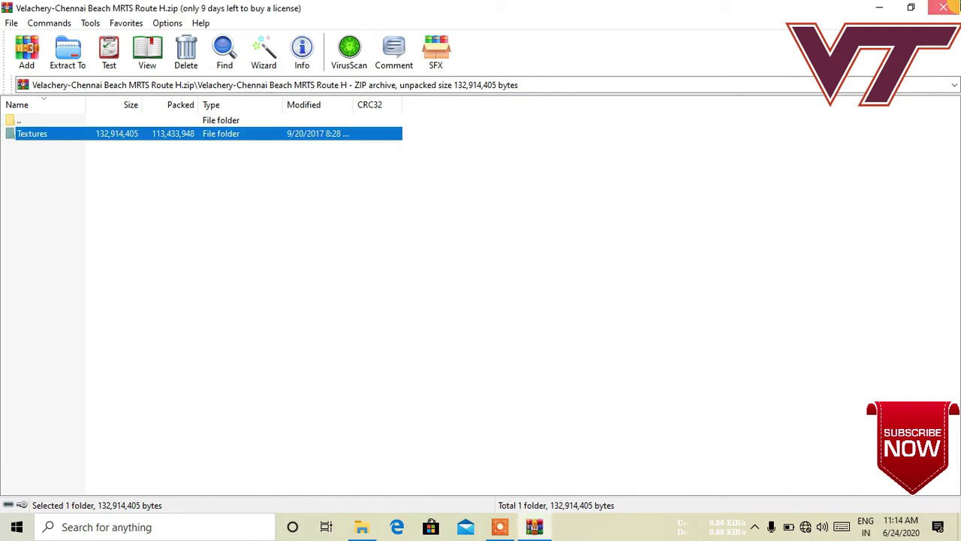
Close the Route H archive and open the Velachery-Chennai Beach MRTS Route I archive down to ROUTE\Velachery-Chennai Beach MRTS
click(943, 8)
click(775, 179)
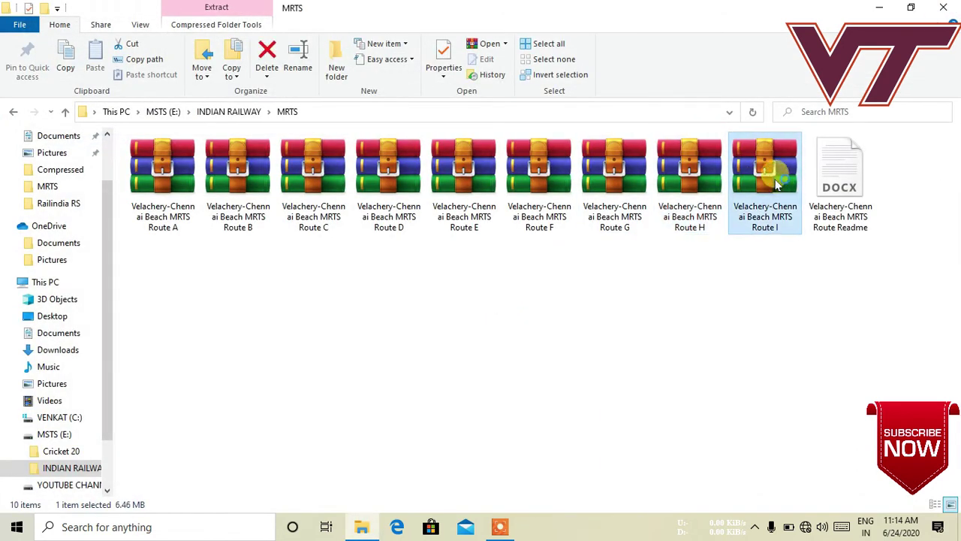
double_click(774, 178)
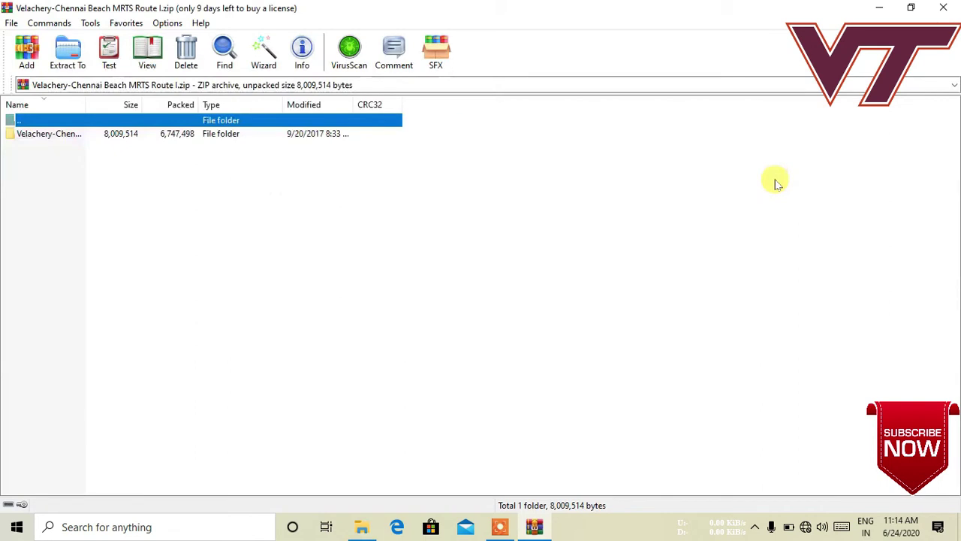
double_click(298, 138)
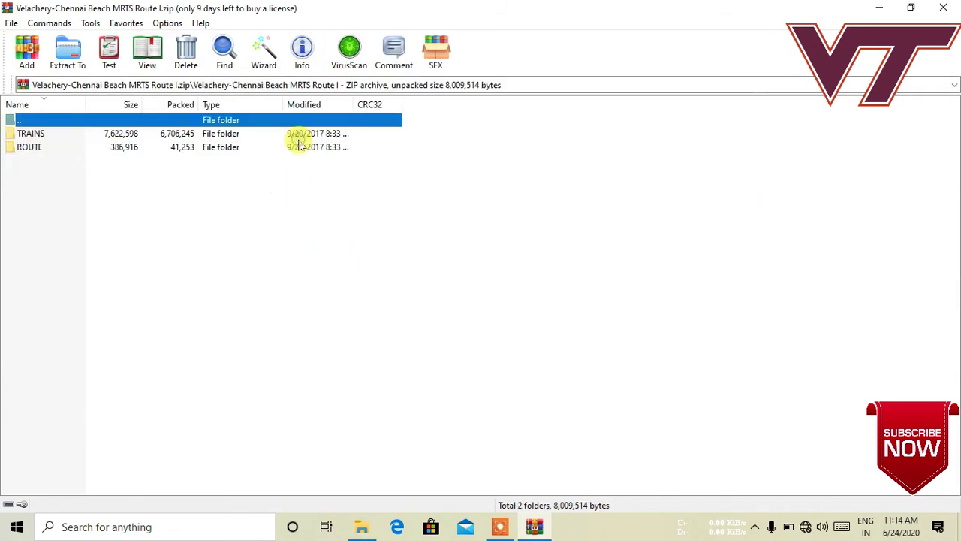
double_click(260, 148)
click(259, 156)
double_click(278, 134)
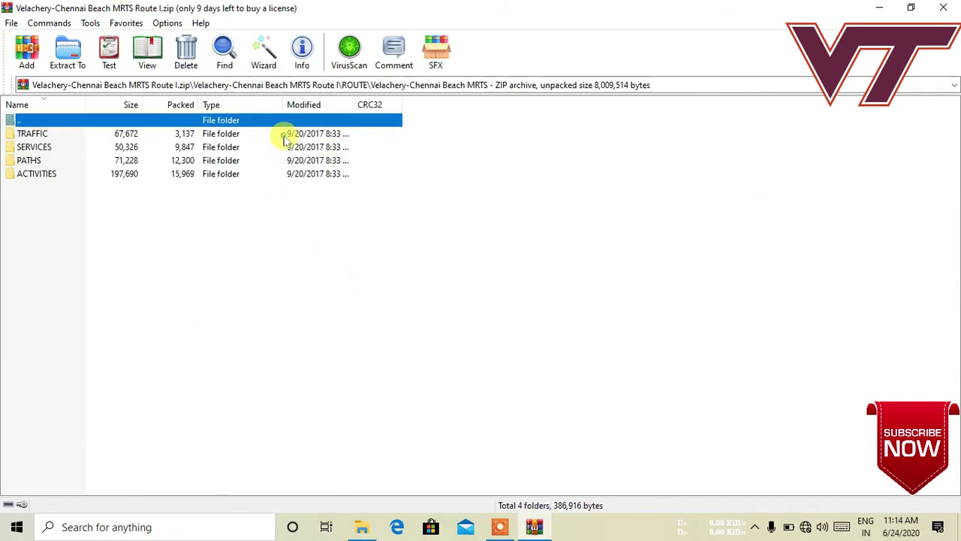
Set up extraction of the TRAFFIC, SERVICES, PATHS and ACTIVITIES folders, browsing the destination to C:\Program Files (x86)\Microsoft Games\ROUTES
click(205, 188)
drag(175, 204, 186, 144)
click(69, 52)
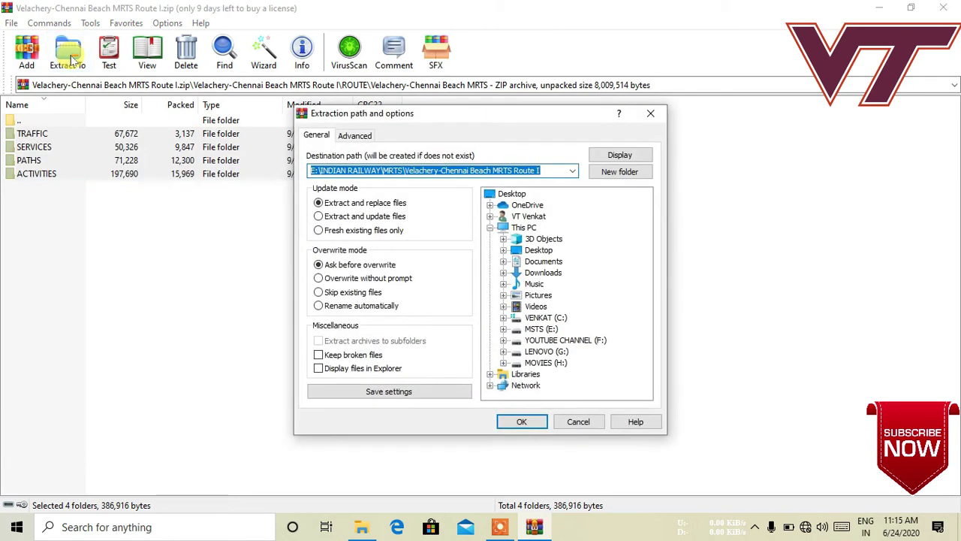
key(Down)
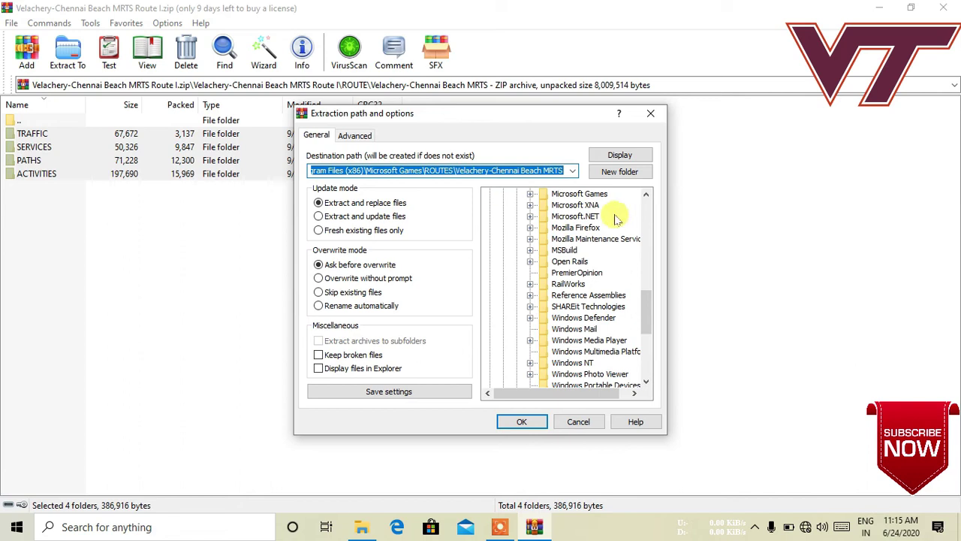
double_click(593, 194)
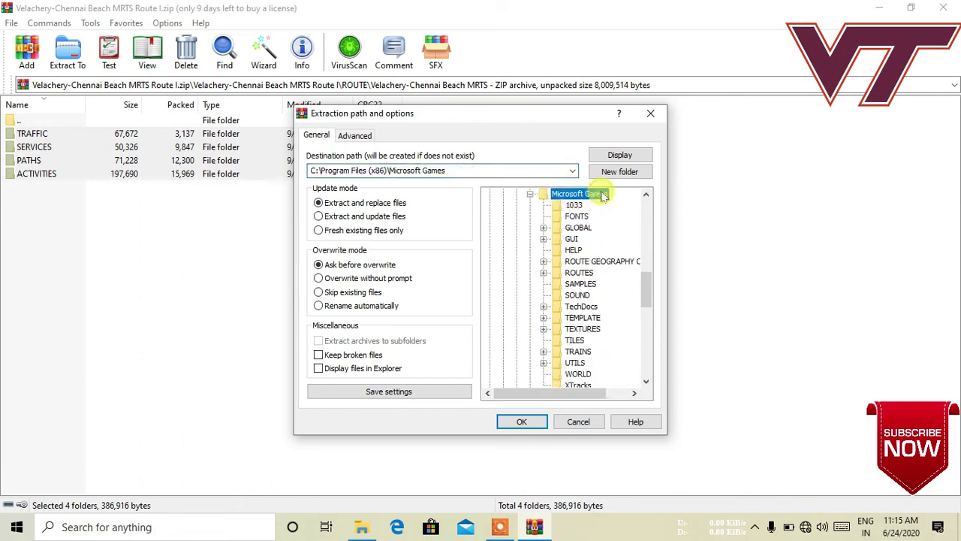
double_click(589, 273)
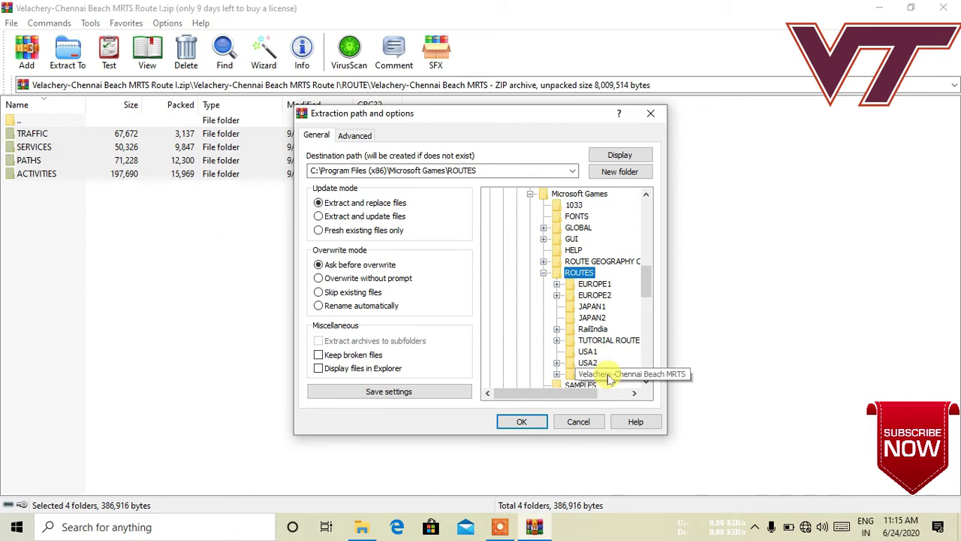